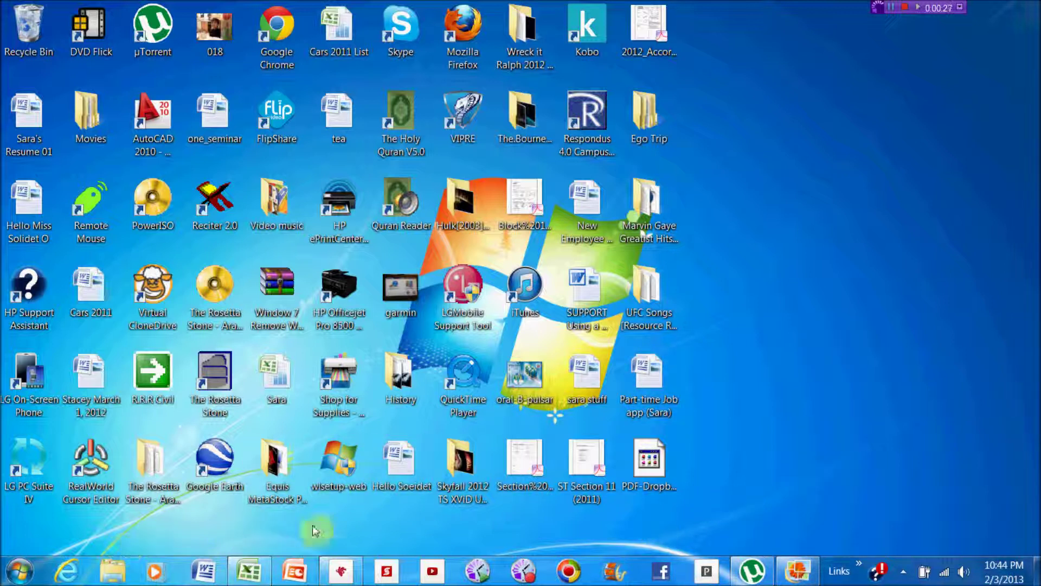
Step: In Explorer, go to the My Photo Stream folder and open the photo IMG_0725
{"action": "left_click", "coordinate": [115, 573]}
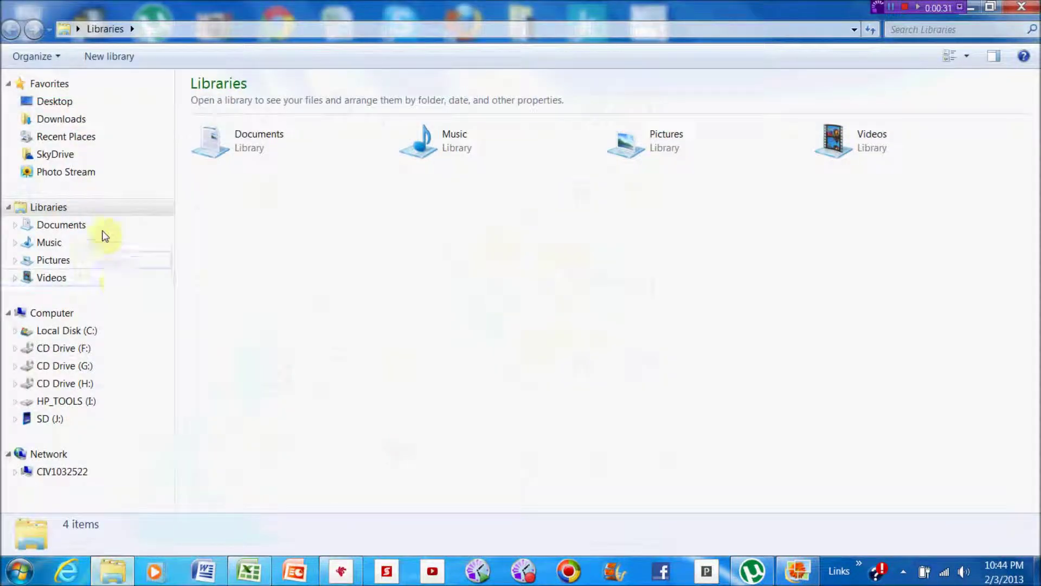
{"action": "left_click", "coordinate": [91, 173]}
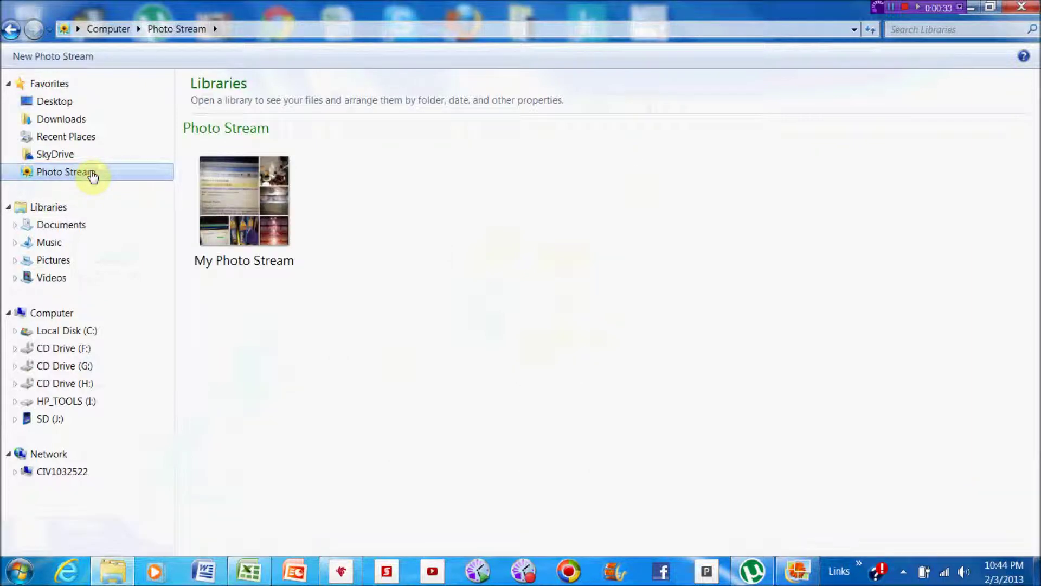
{"action": "double_click", "coordinate": [259, 202]}
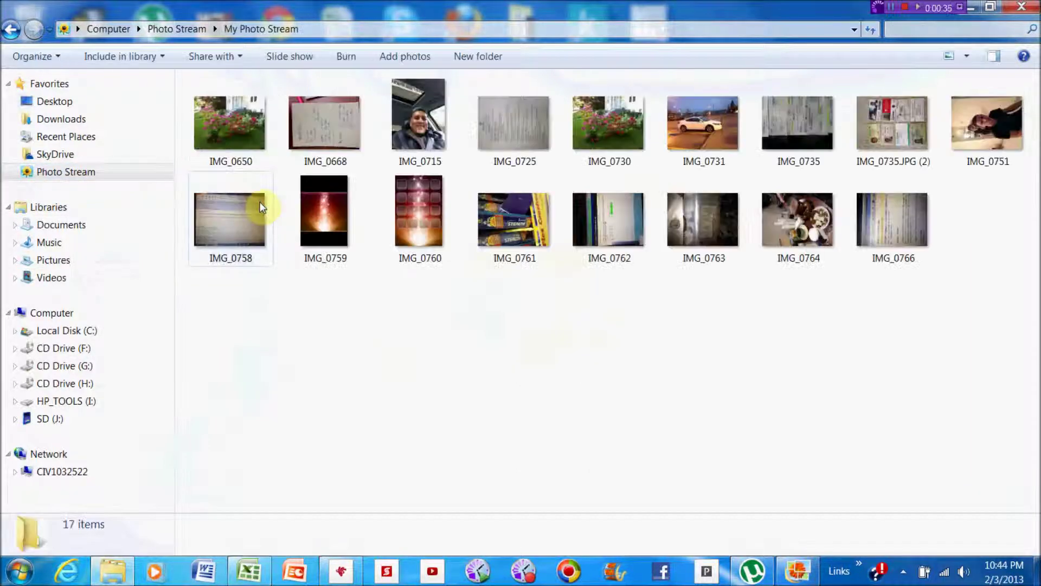
{"action": "mouse_move", "coordinate": [503, 132]}
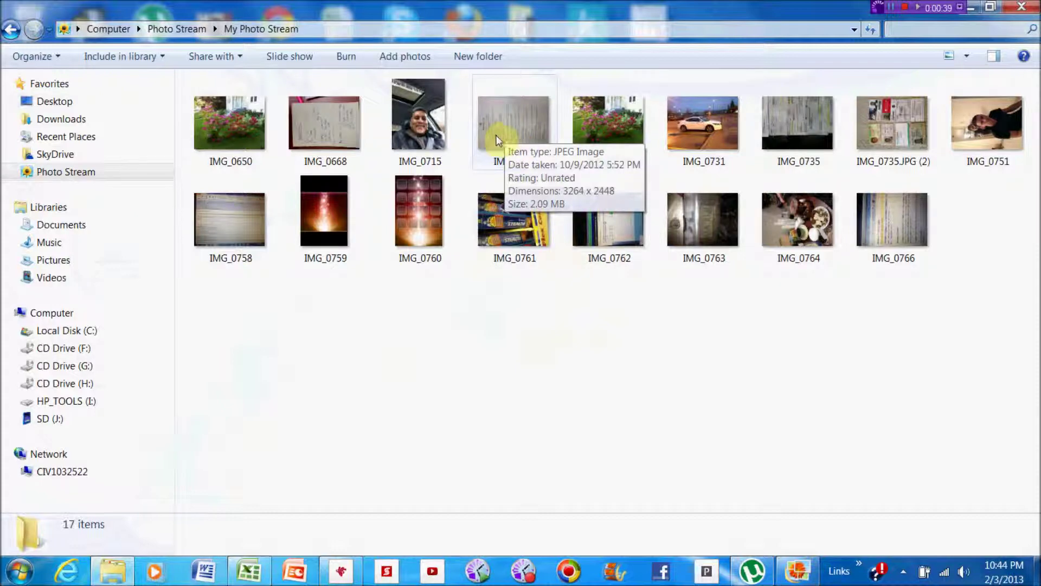
{"action": "double_click", "coordinate": [513, 126]}
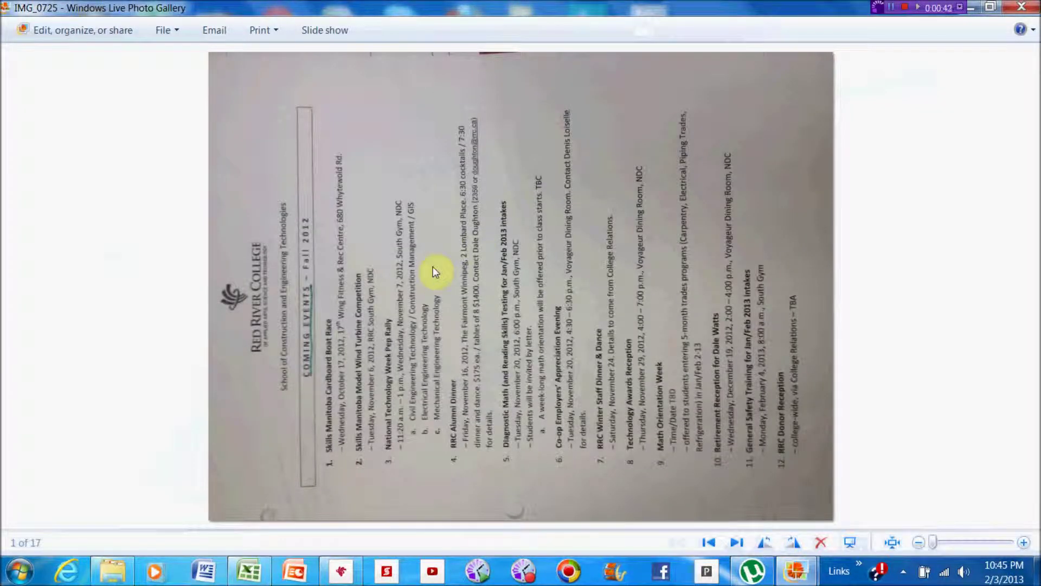
Step: Bring up the copy actions for the IMG_0725 photo in Photo Gallery
{"action": "right_click", "coordinate": [432, 265]}
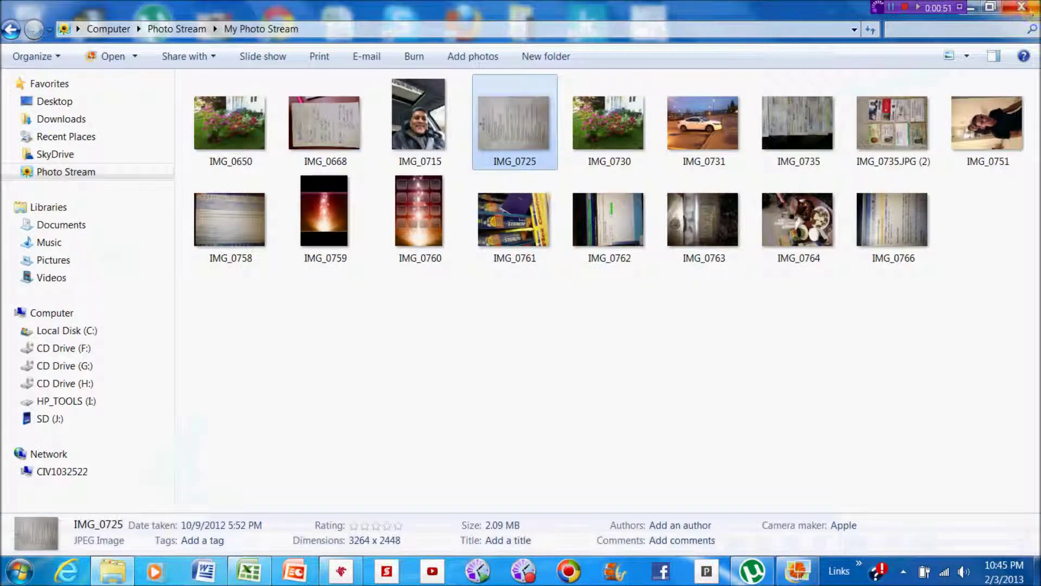
Step: Close Explorer, start a blank Word document and paste the copied events-page photo into it
{"action": "left_click", "coordinate": [1029, 9]}
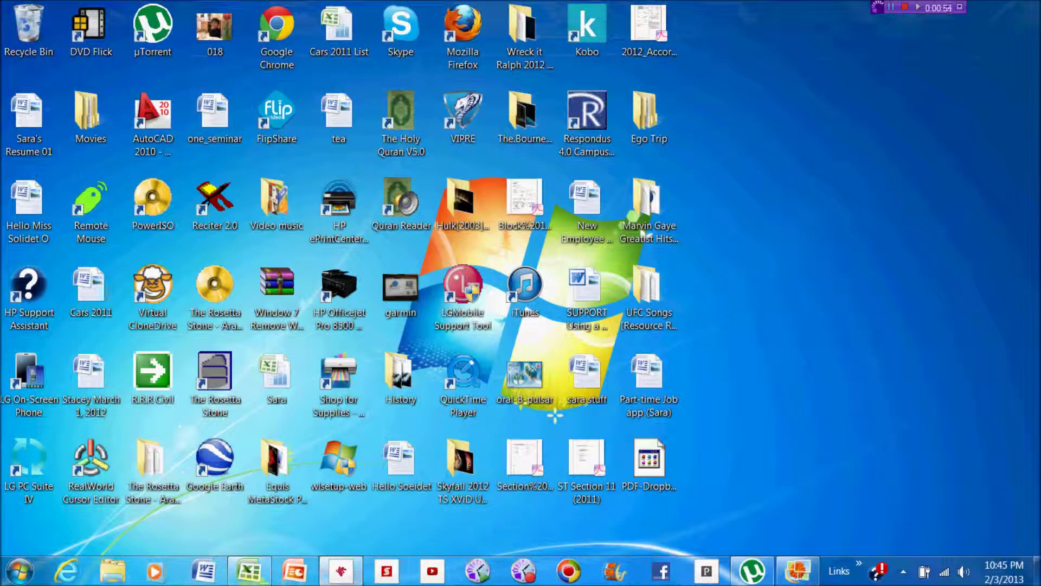
{"action": "left_click", "coordinate": [204, 574]}
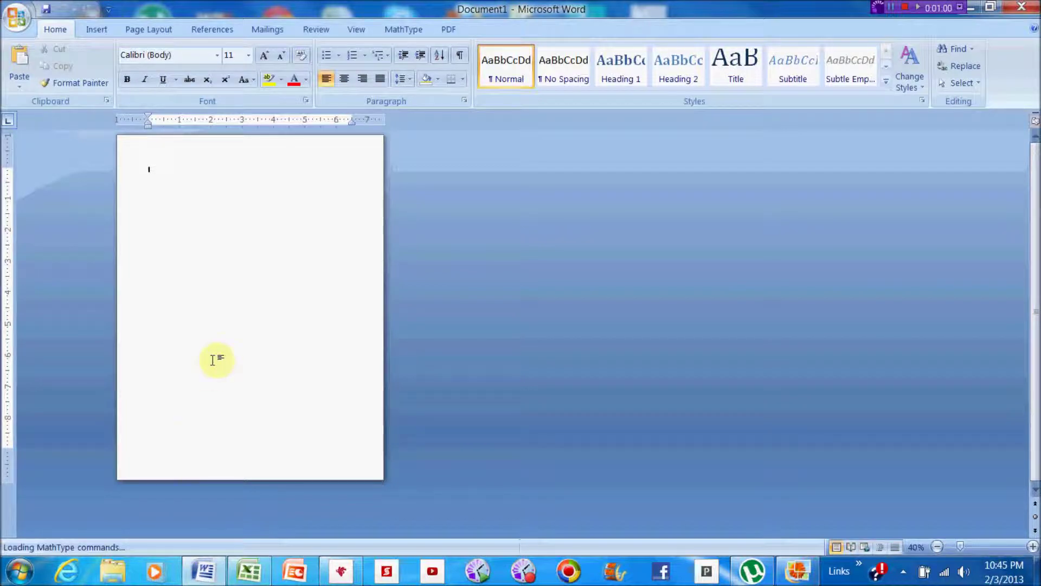
{"action": "right_click", "coordinate": [226, 232]}
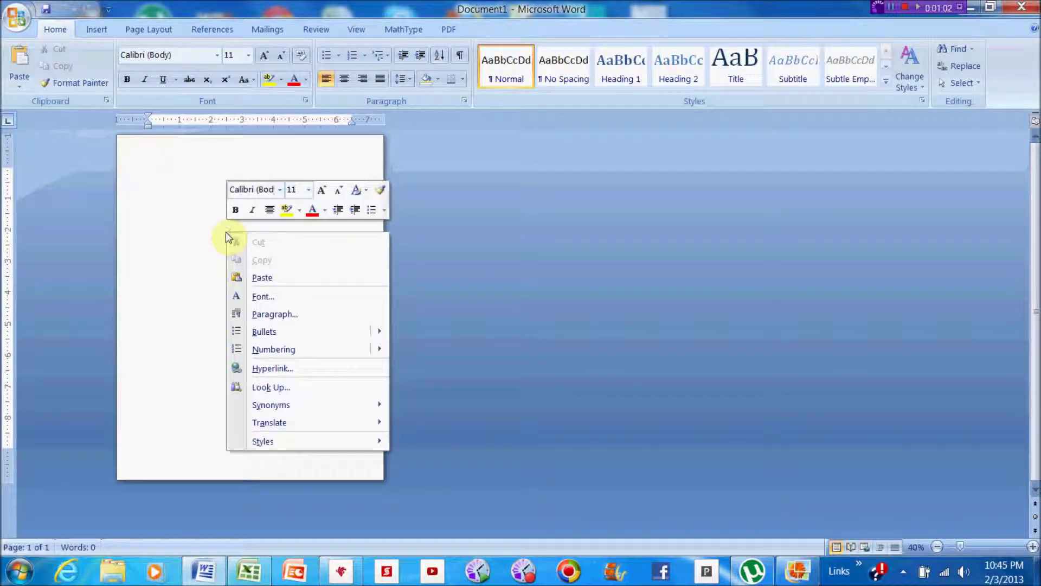
{"action": "left_click", "coordinate": [263, 278]}
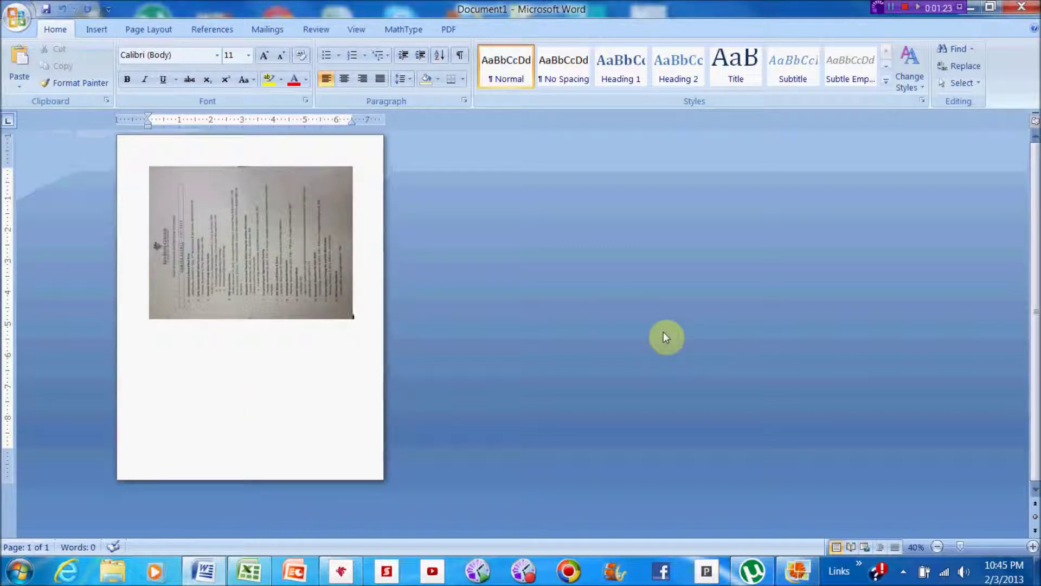
{"action": "left_click", "coordinate": [284, 259]}
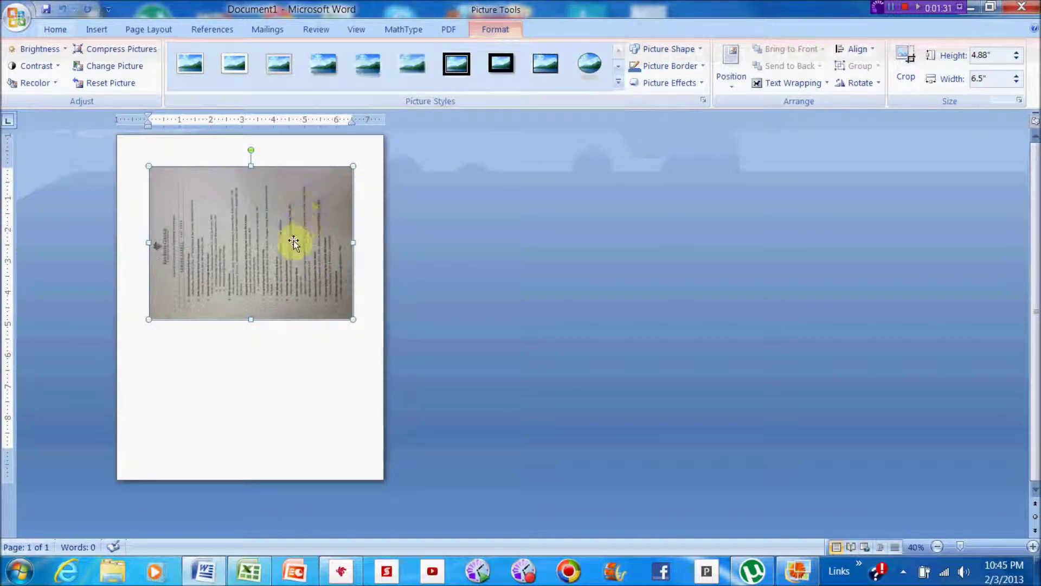
Step: Rotate the pasted photo 90° right so the events page stands upright
{"action": "left_click", "coordinate": [863, 84]}
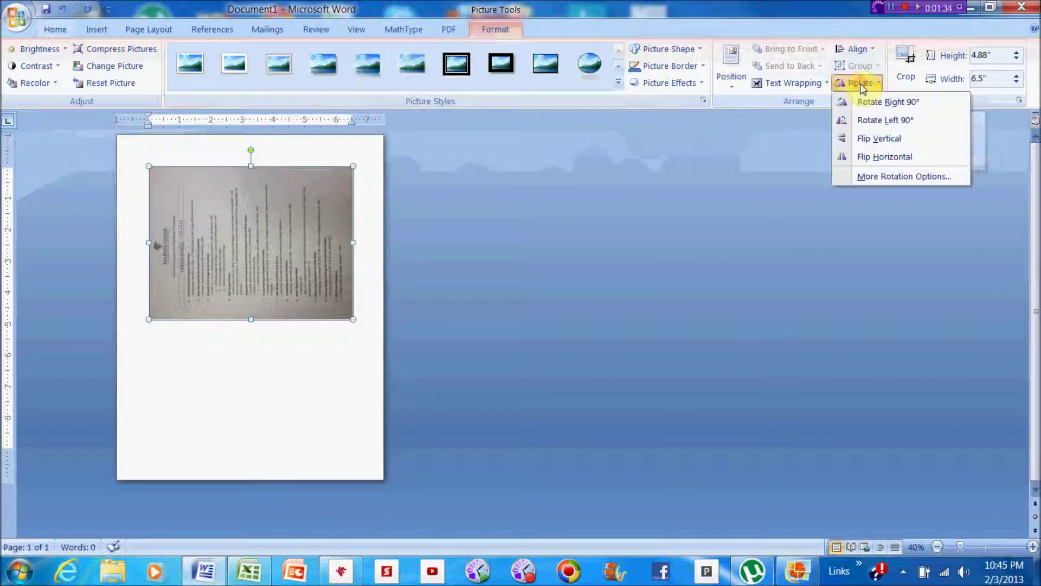
{"action": "left_click", "coordinate": [881, 104]}
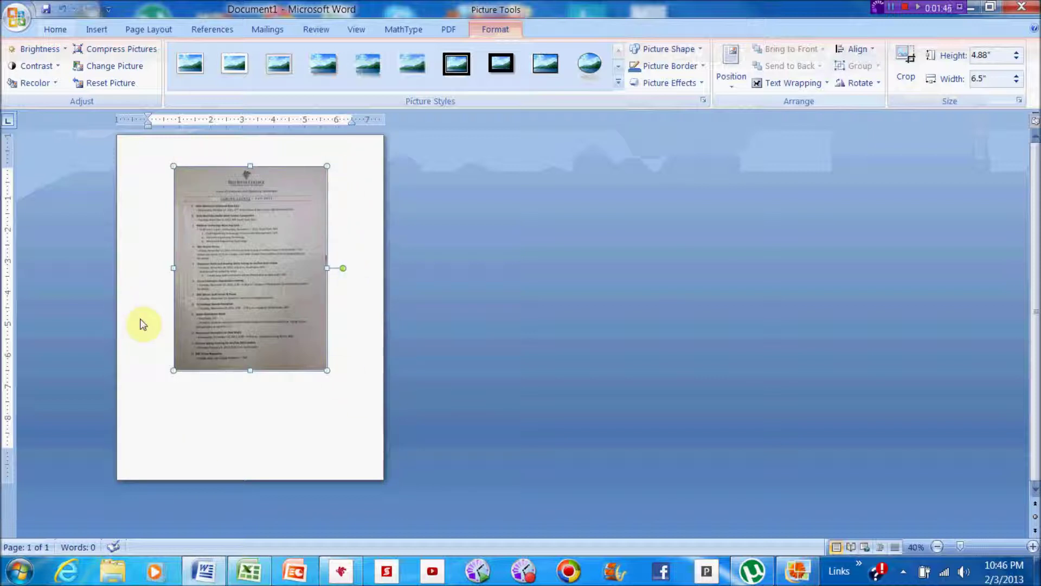
{"action": "left_click", "coordinate": [149, 30]}
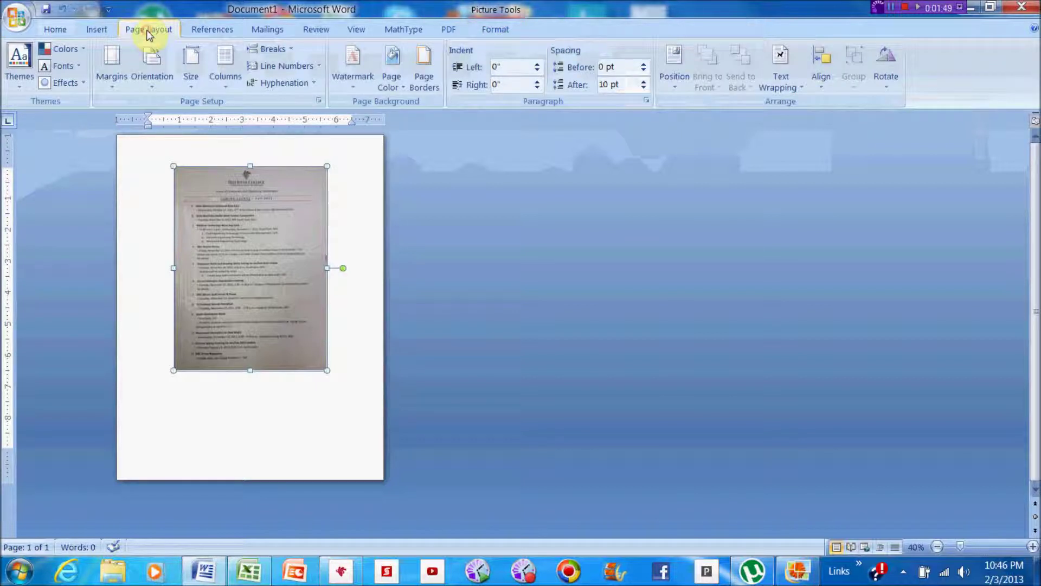
Step: Apply the Narrow margin preset to the page
{"action": "left_click", "coordinate": [110, 73]}
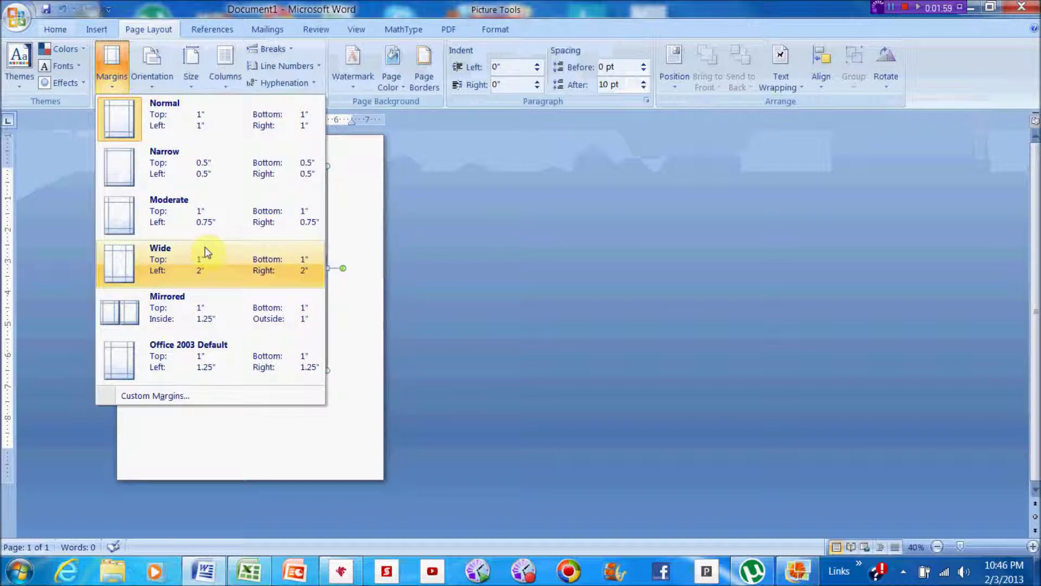
{"action": "left_click", "coordinate": [208, 170]}
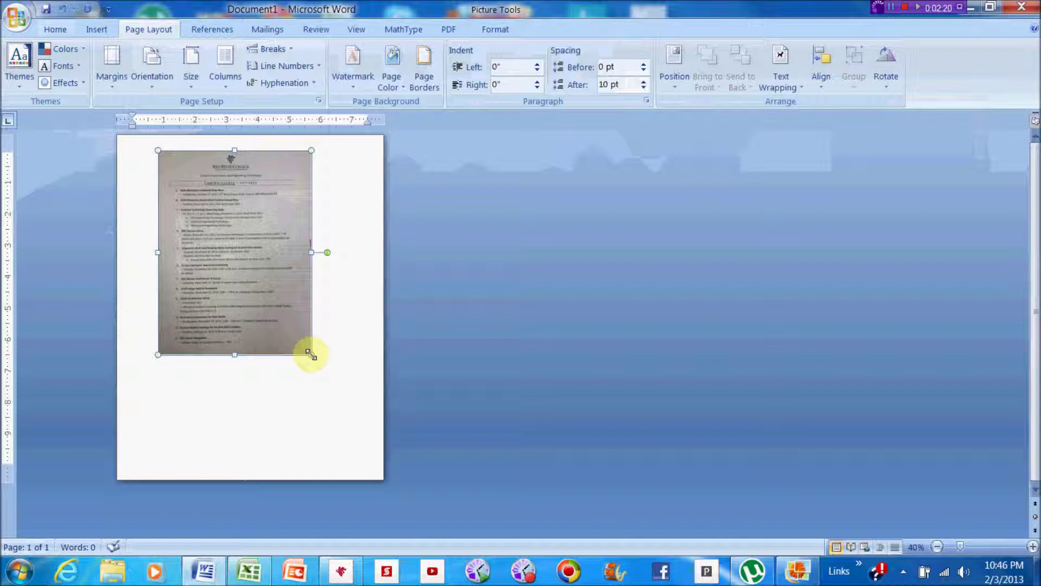
Step: Enlarge the photo from its bottom-right corner until it fills most of the page
{"action": "left_click_drag", "start_coordinate": [310, 353], "coordinate": [374, 415]}
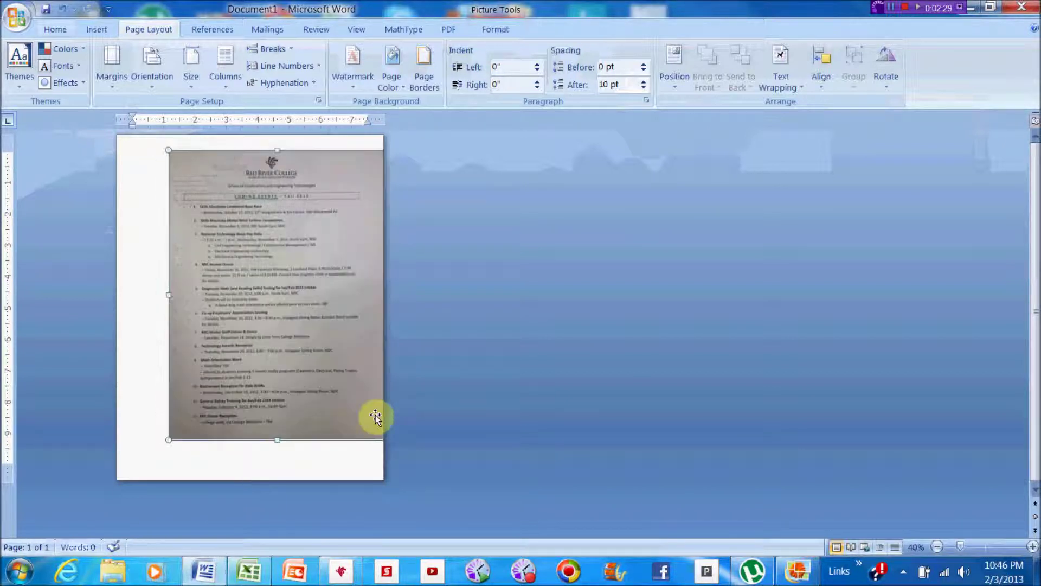
{"action": "double_click", "coordinate": [268, 458]}
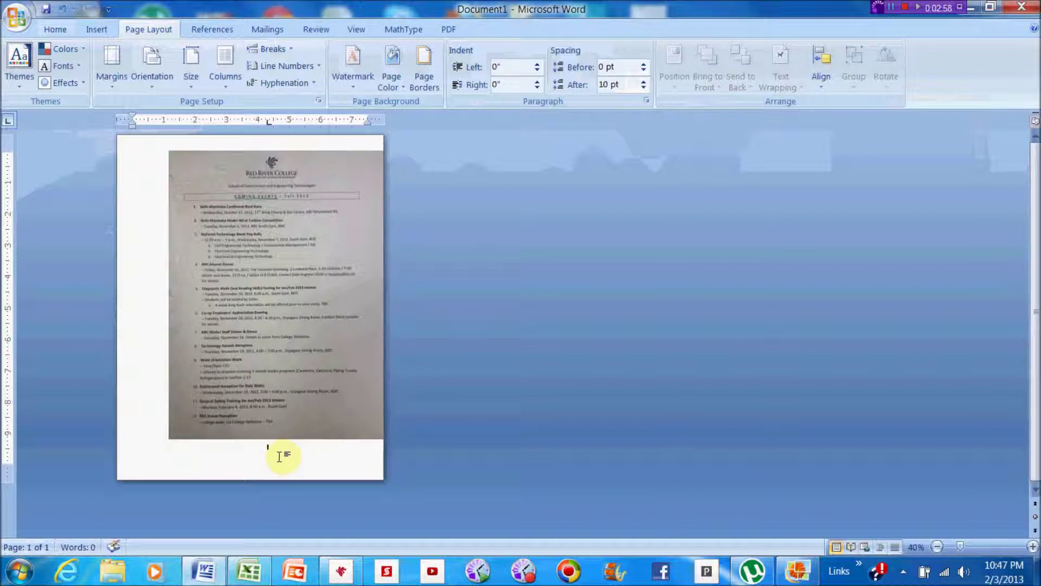
{"action": "double_click", "coordinate": [353, 451]}
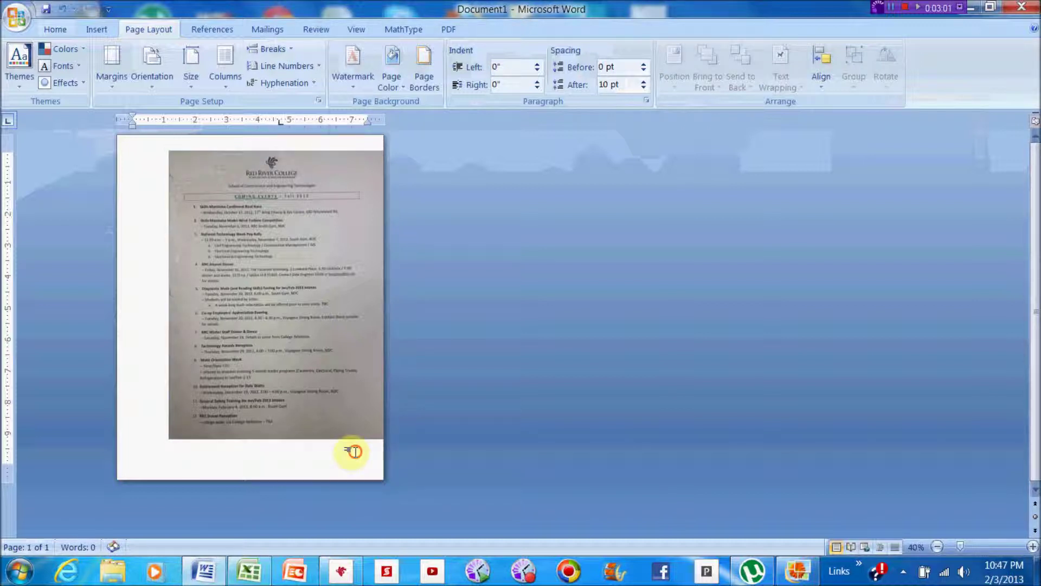
{"action": "left_click", "coordinate": [350, 450]}
{"action": "left_click", "coordinate": [363, 452]}
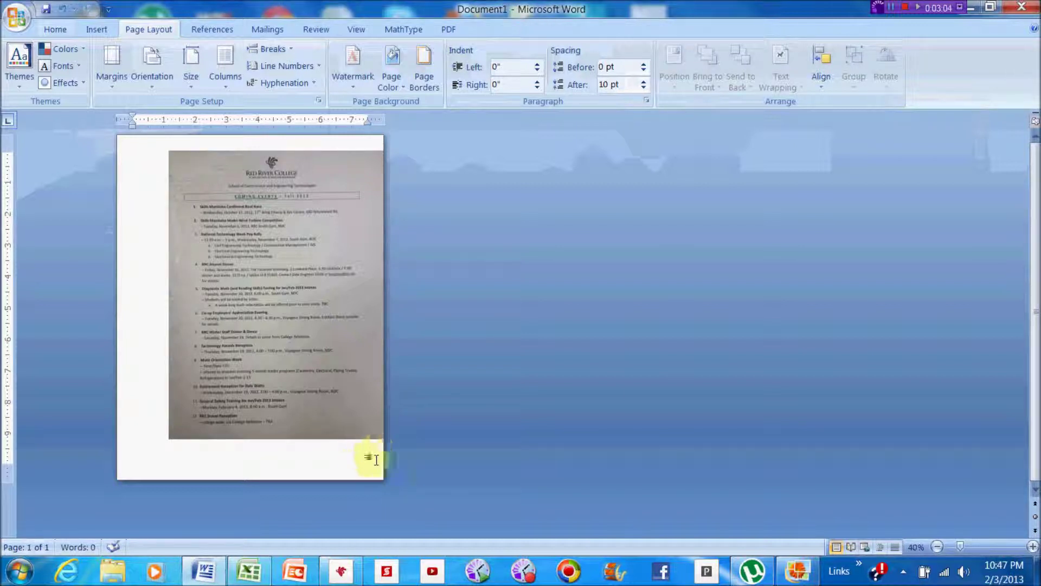
{"action": "left_click", "coordinate": [423, 456]}
{"action": "key", "text": "Return"}
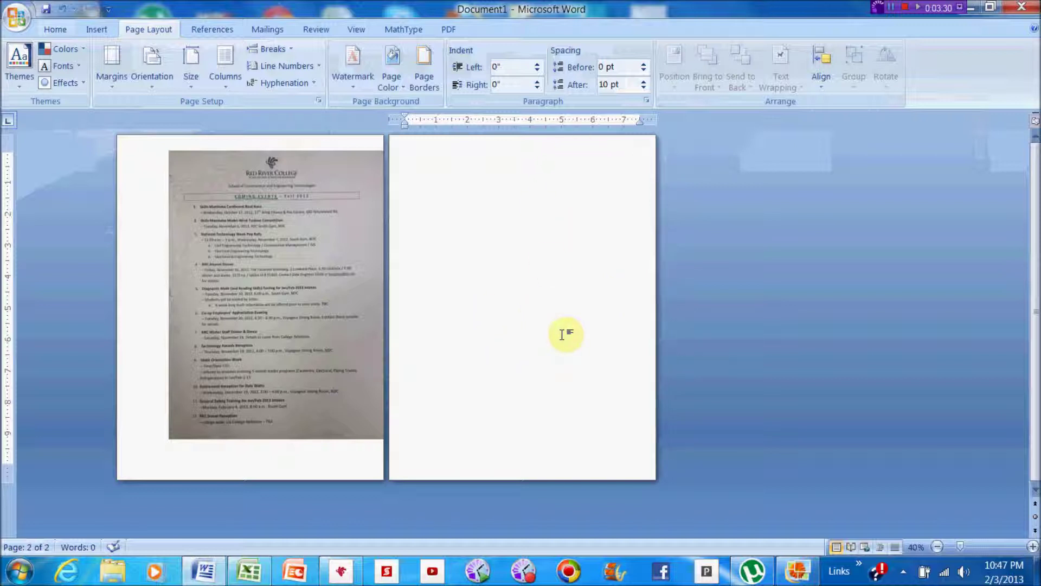
{"action": "key", "text": "BackSpace"}
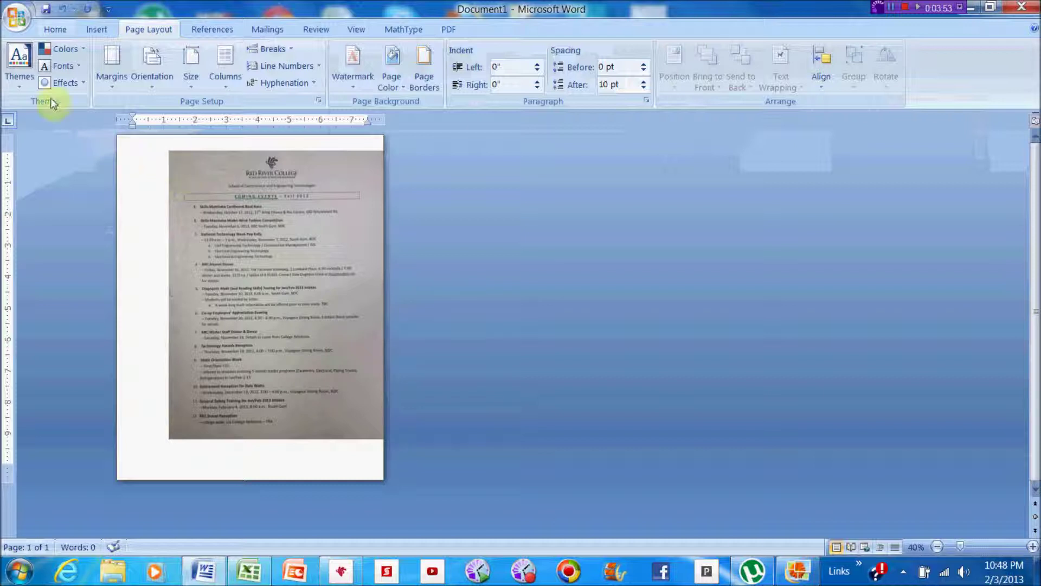
Step: Bring up Save As from the Office menu and set the Desktop as the destination
{"action": "left_click", "coordinate": [19, 21]}
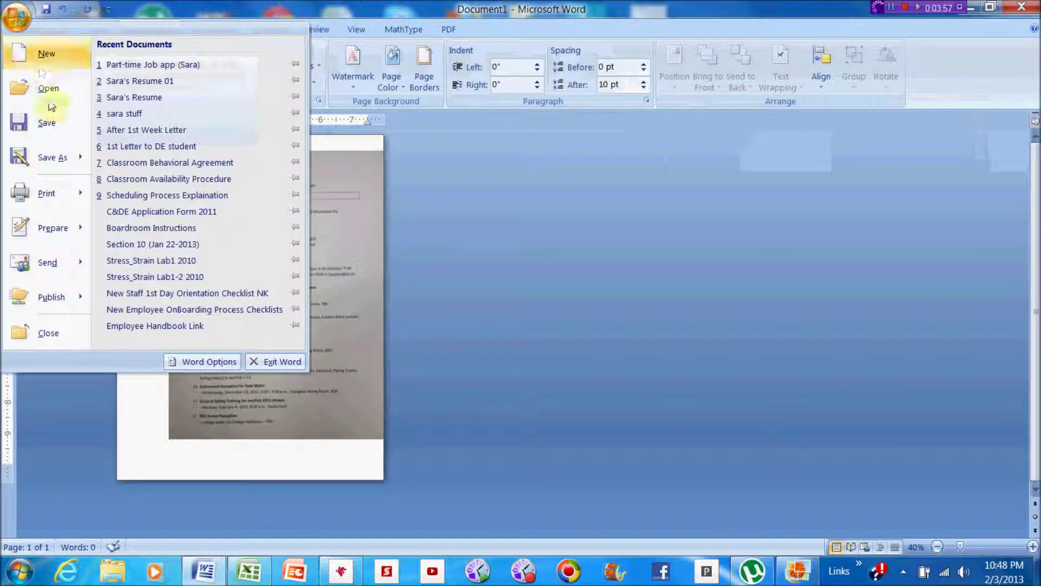
{"action": "mouse_move", "coordinate": [53, 158]}
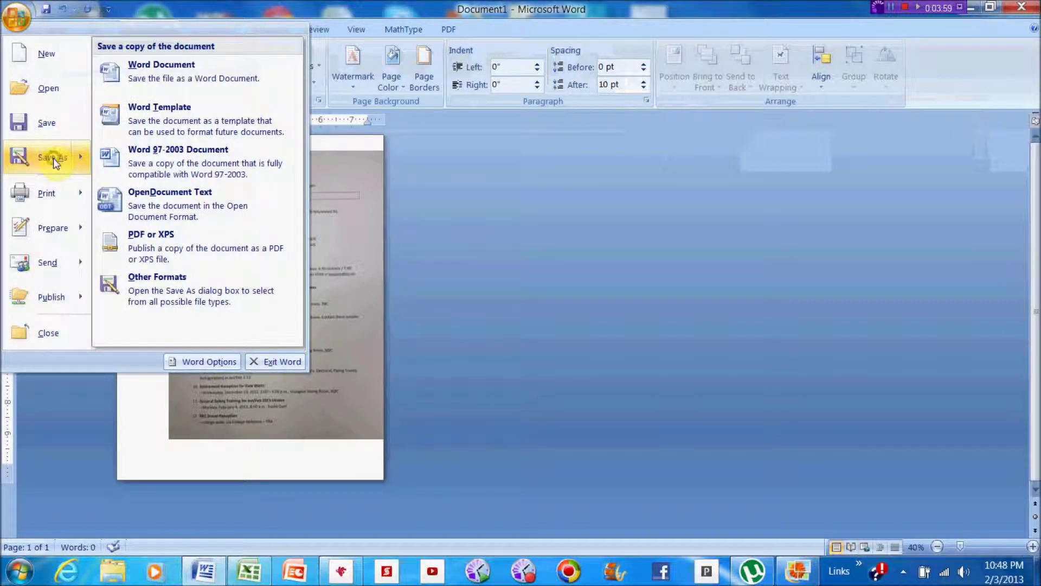
{"action": "left_click", "coordinate": [53, 158]}
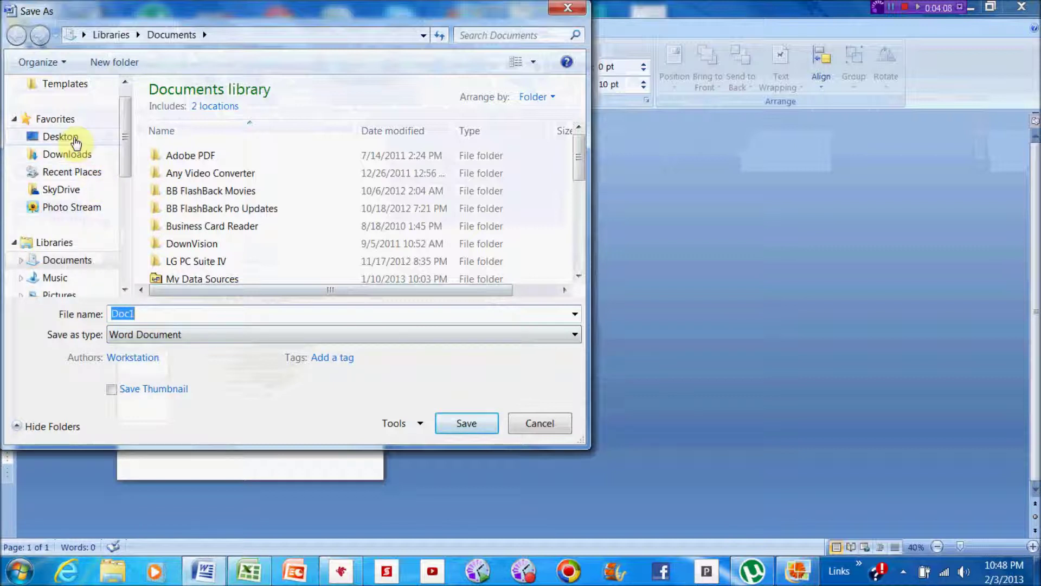
{"action": "left_click", "coordinate": [76, 142]}
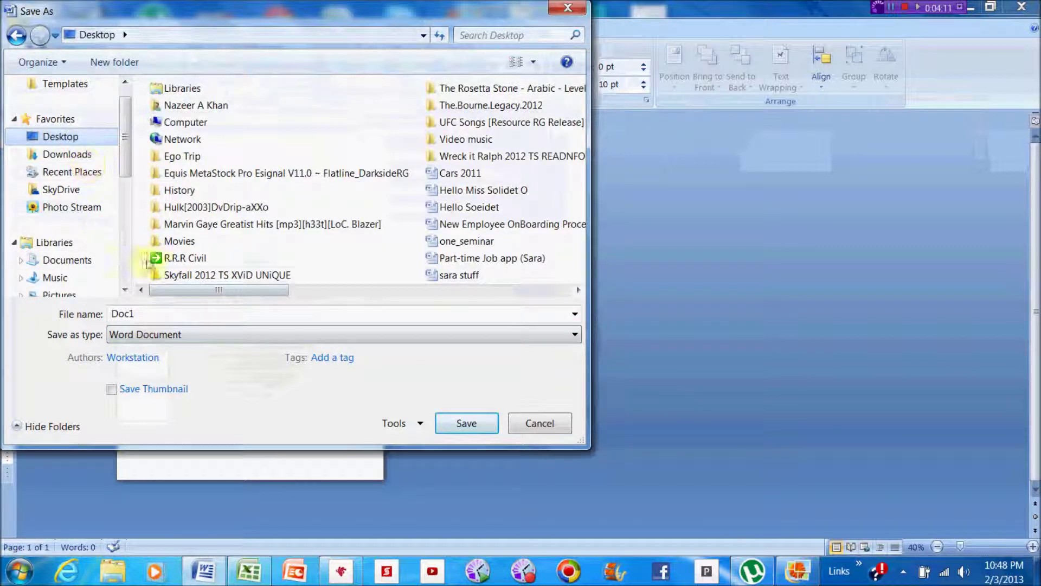
Step: Replace the default file name with 'Trial PDF' in the Save As dialog
{"action": "double_click", "coordinate": [146, 314]}
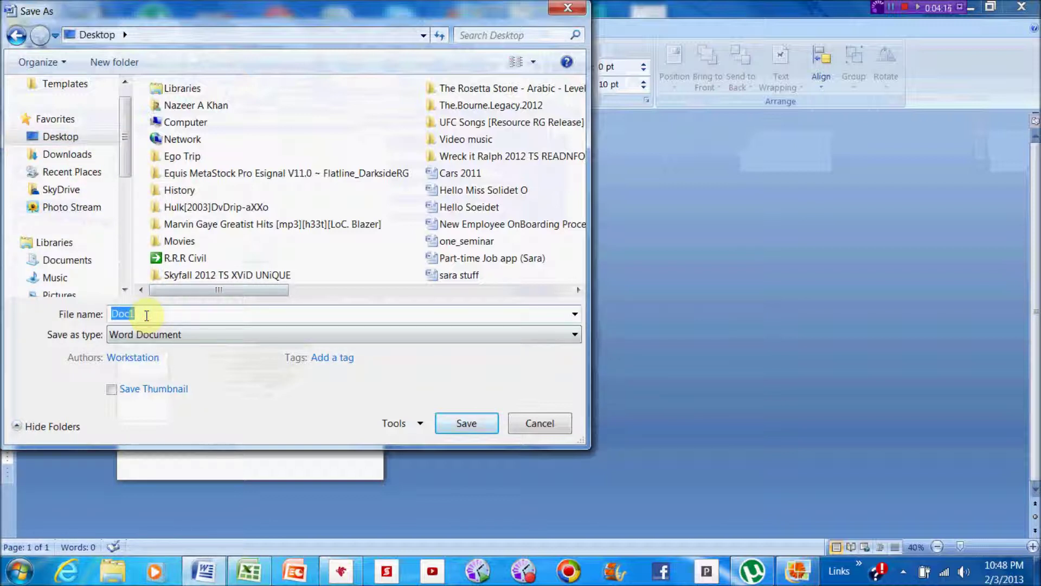
{"action": "type", "text": "T"}
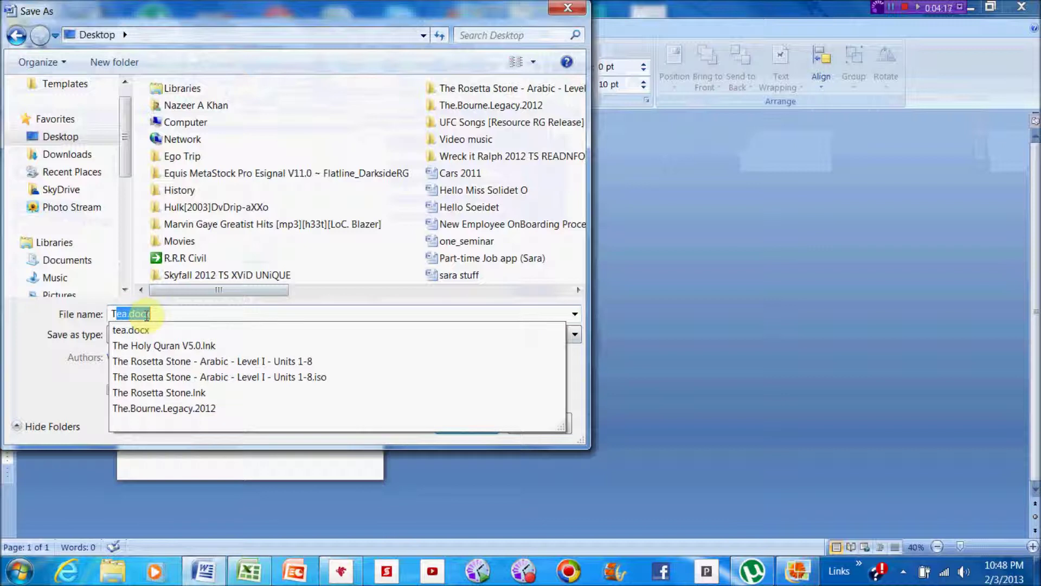
{"action": "type", "text": "rial"}
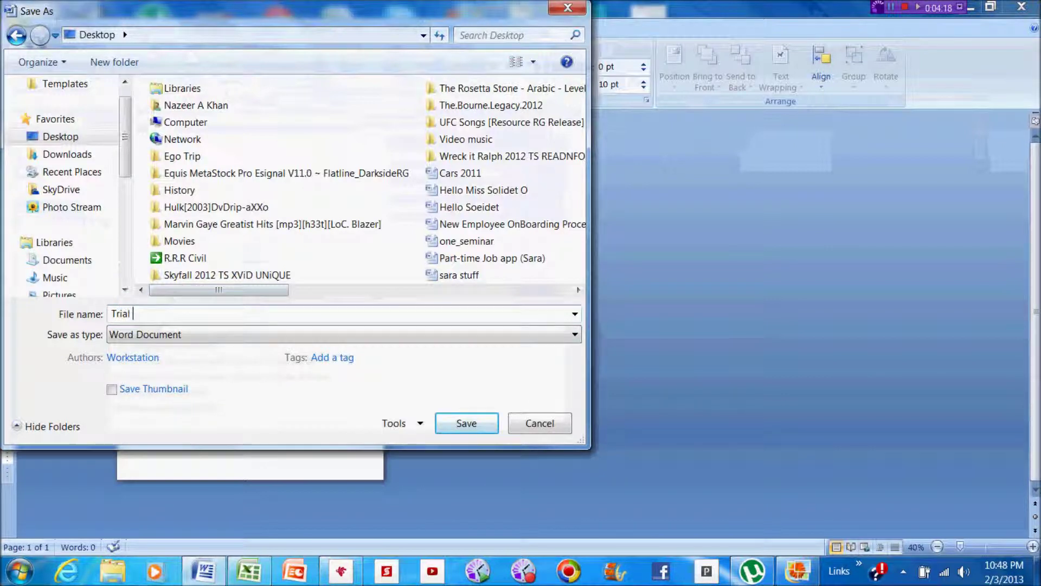
{"action": "type", "text": " PDF"}
{"action": "left_click", "coordinate": [575, 335]}
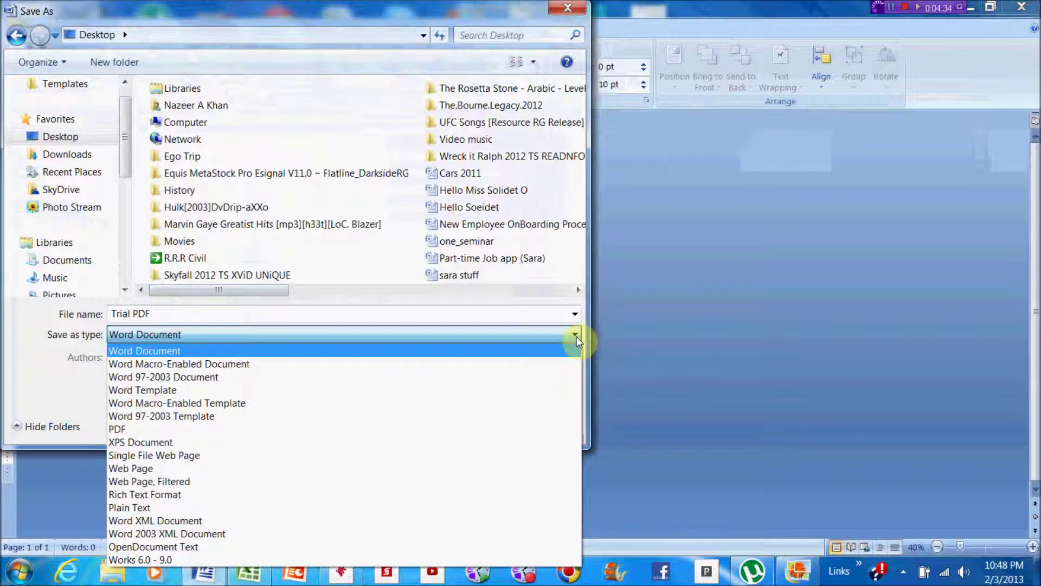
Step: Choose PDF as the file type and publish Trial PDF to the Desktop
{"action": "left_click", "coordinate": [444, 429]}
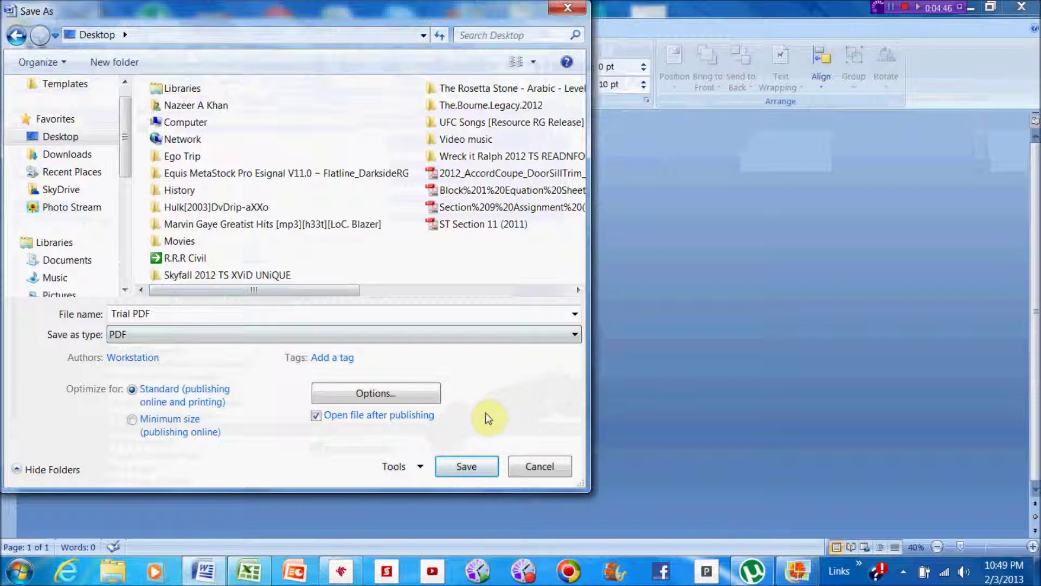
{"action": "left_click", "coordinate": [80, 135]}
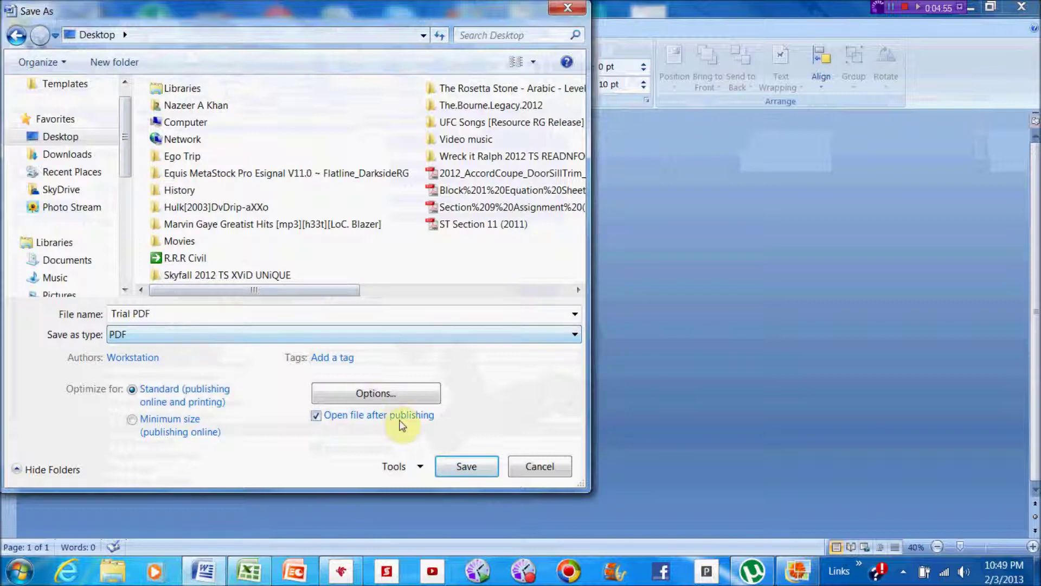
{"action": "left_click", "coordinate": [468, 468]}
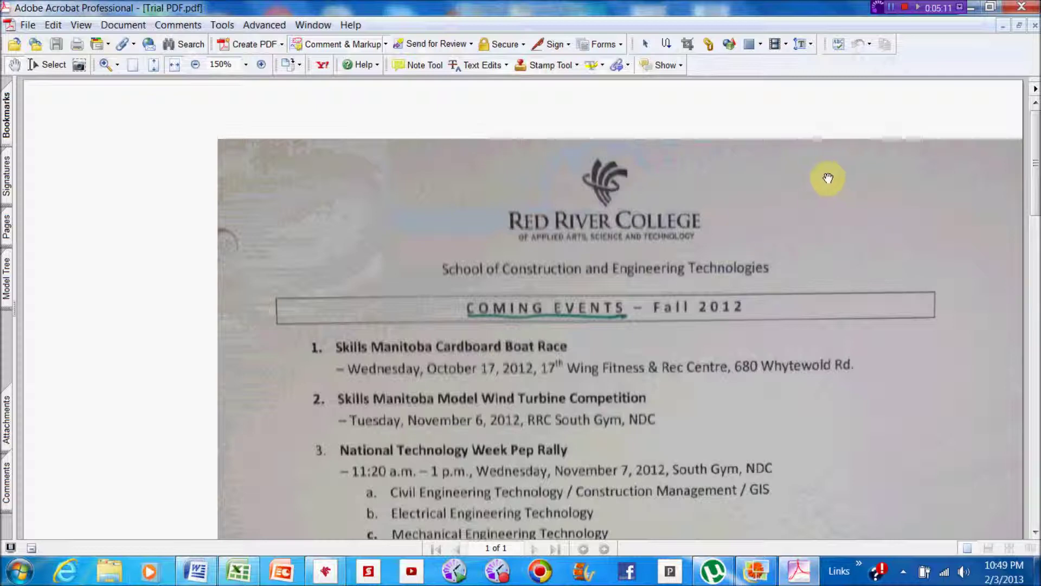
Step: Scroll through Trial PDF in Acrobat to review it, then close Acrobat
{"action": "left_click_drag", "start_coordinate": [1035, 163], "coordinate": [1034, 334]}
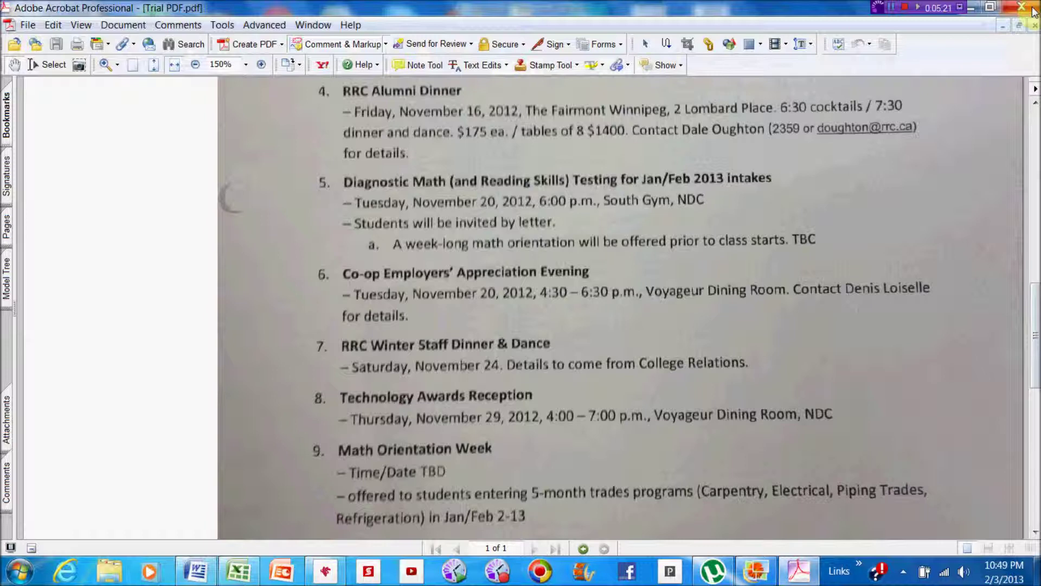
{"action": "left_click", "coordinate": [1034, 11]}
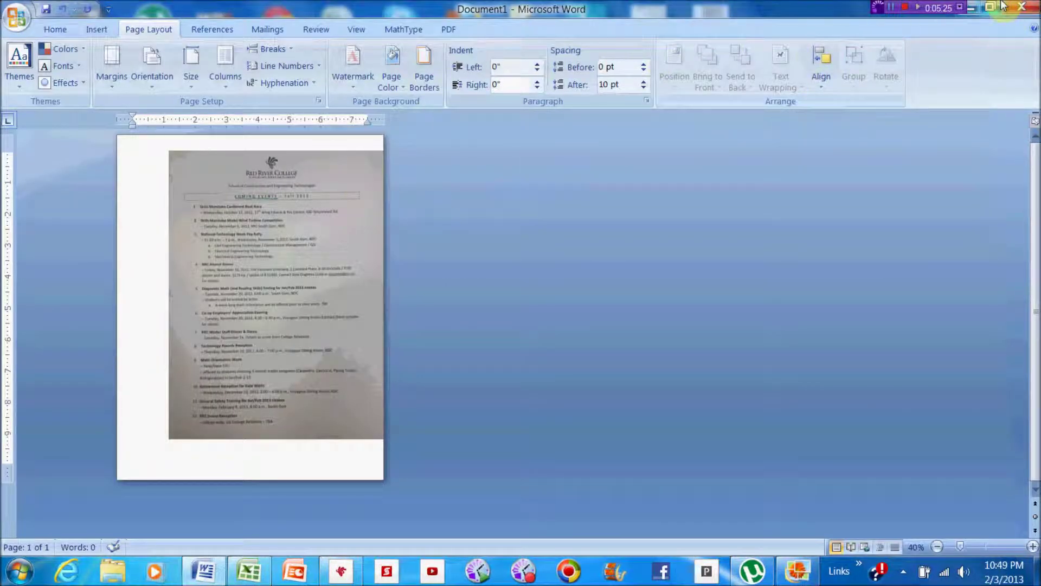
Step: Close Word without saving Document1 and bring the LEARN Statics course homepage to the front
{"action": "left_click", "coordinate": [1021, 7]}
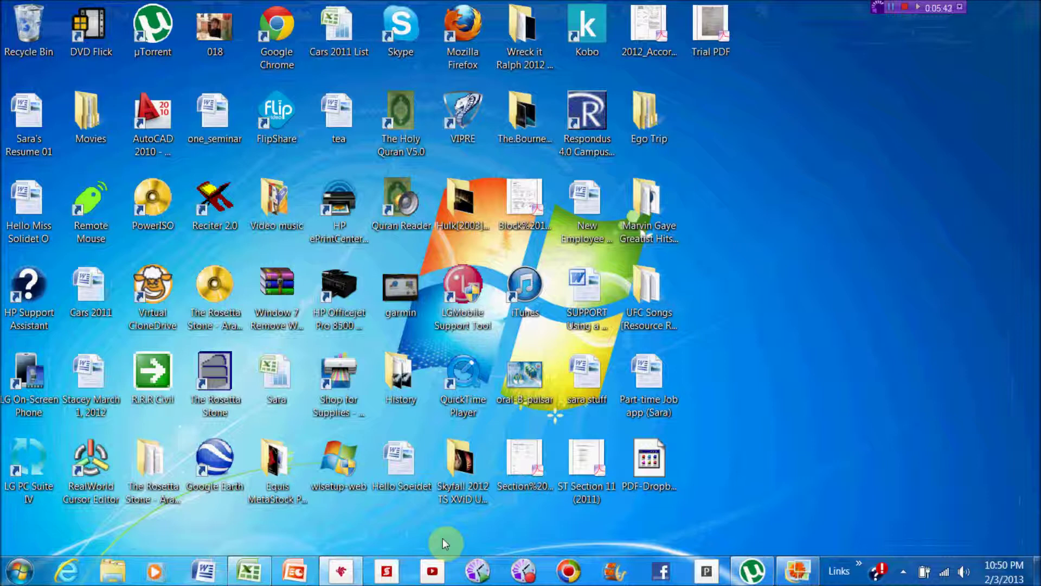
{"action": "left_click", "coordinate": [345, 580]}
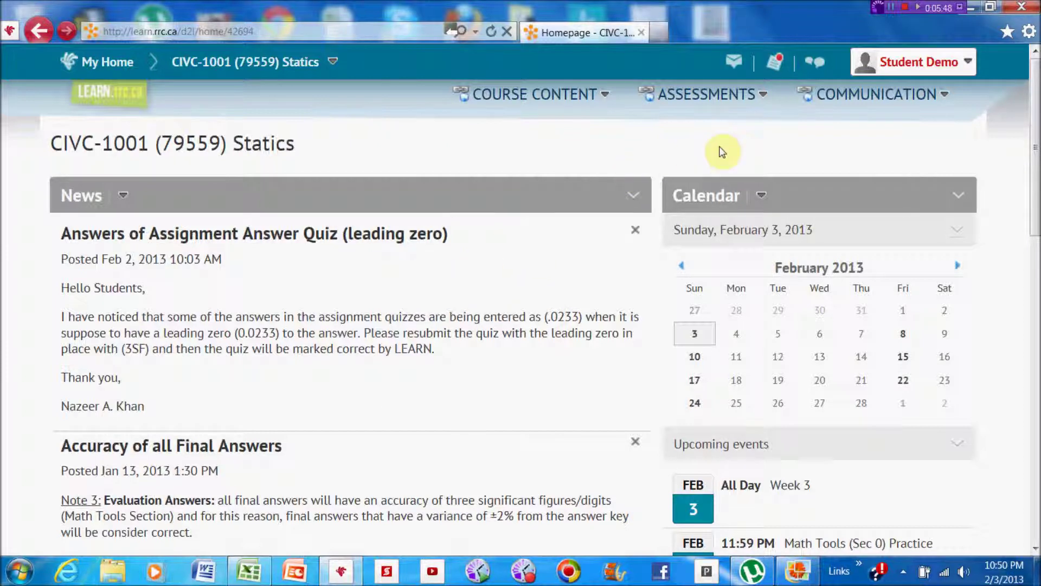
Step: Open the Stat S-8 Assign. Wk 16 folder from Assessments > Dropbox and start adding a file
{"action": "left_click", "coordinate": [712, 103]}
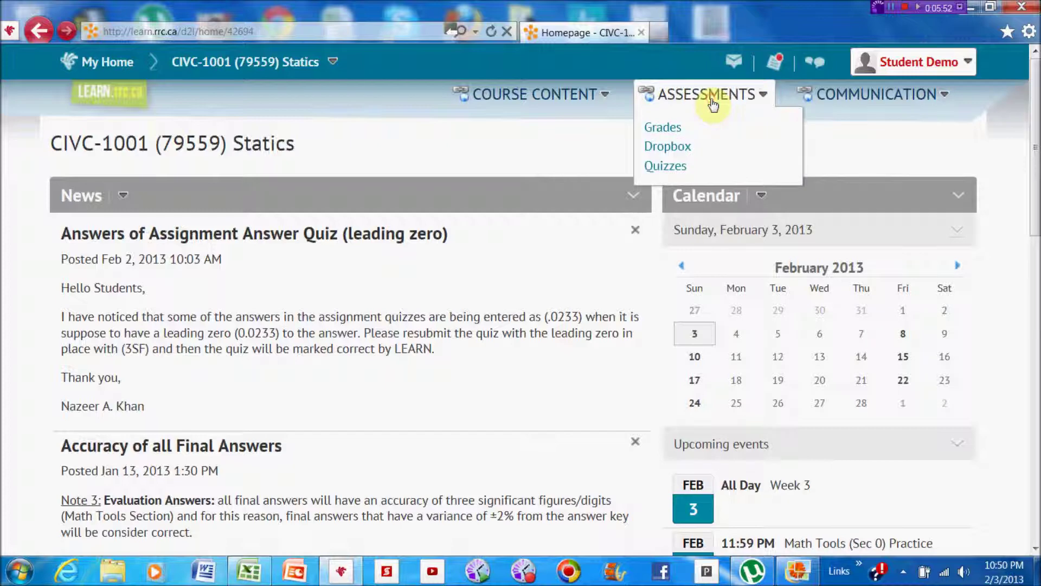
{"action": "left_click", "coordinate": [678, 147]}
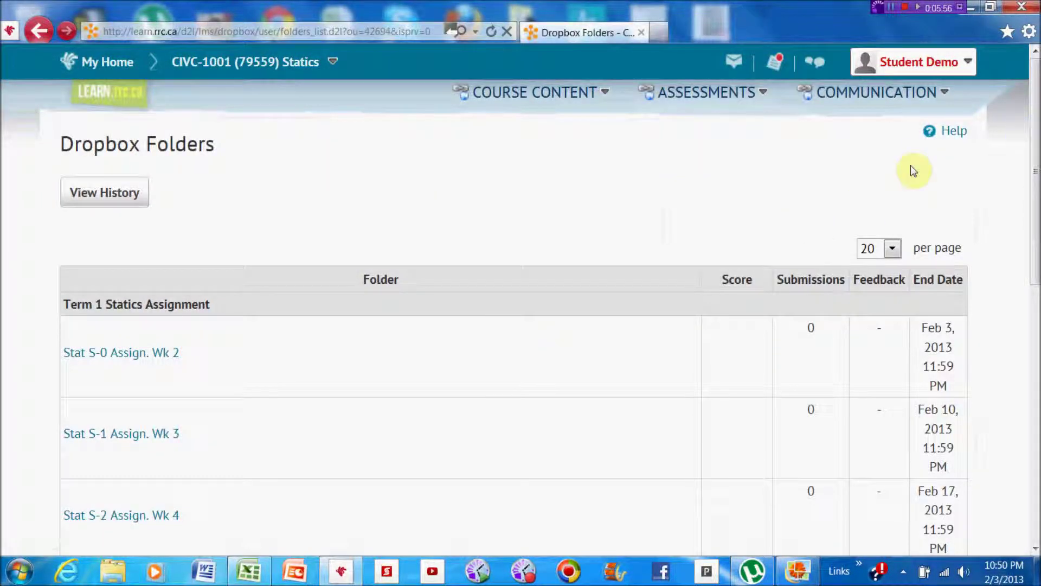
{"action": "left_click_drag", "start_coordinate": [1033, 135], "coordinate": [1036, 365]}
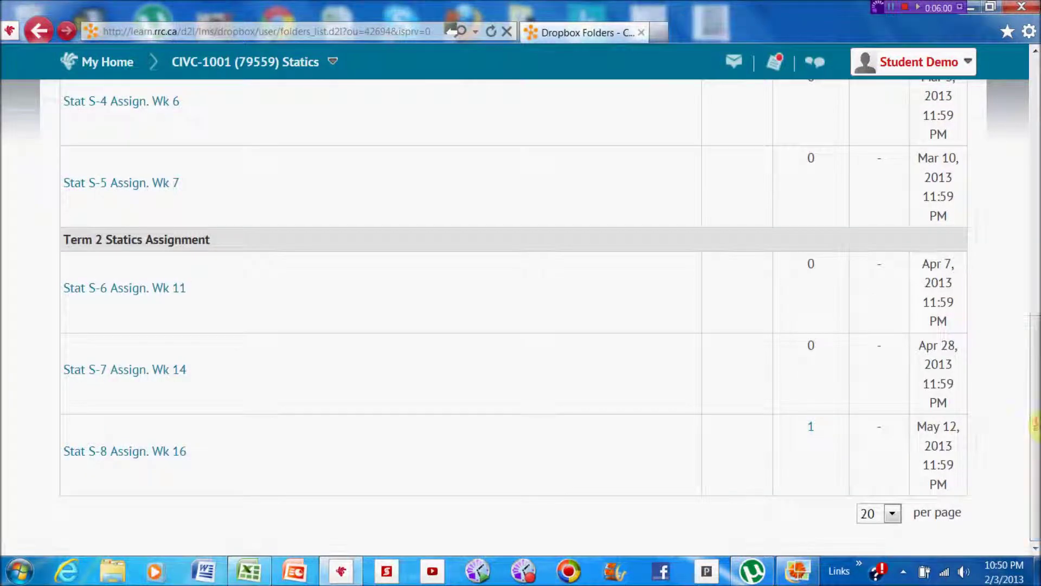
{"action": "left_click", "coordinate": [140, 455]}
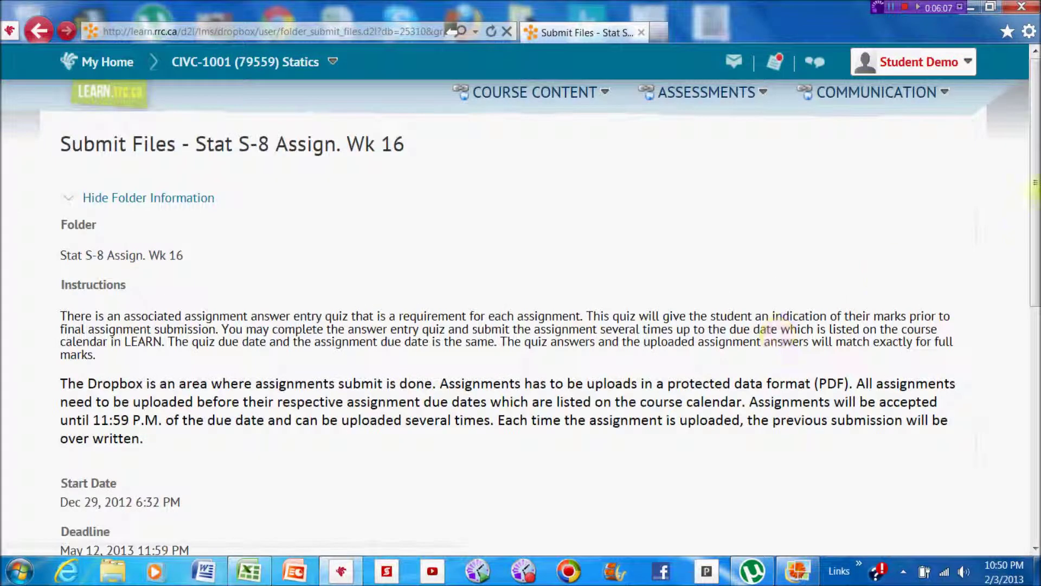
{"action": "left_click_drag", "start_coordinate": [1035, 183], "coordinate": [1036, 267]}
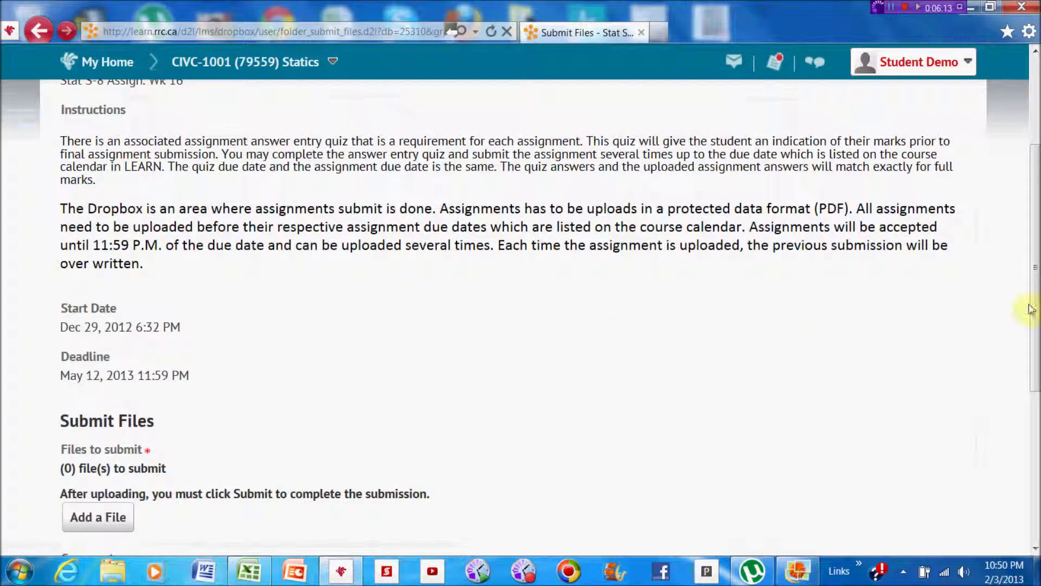
{"action": "left_click_drag", "start_coordinate": [1035, 296], "coordinate": [1036, 388]}
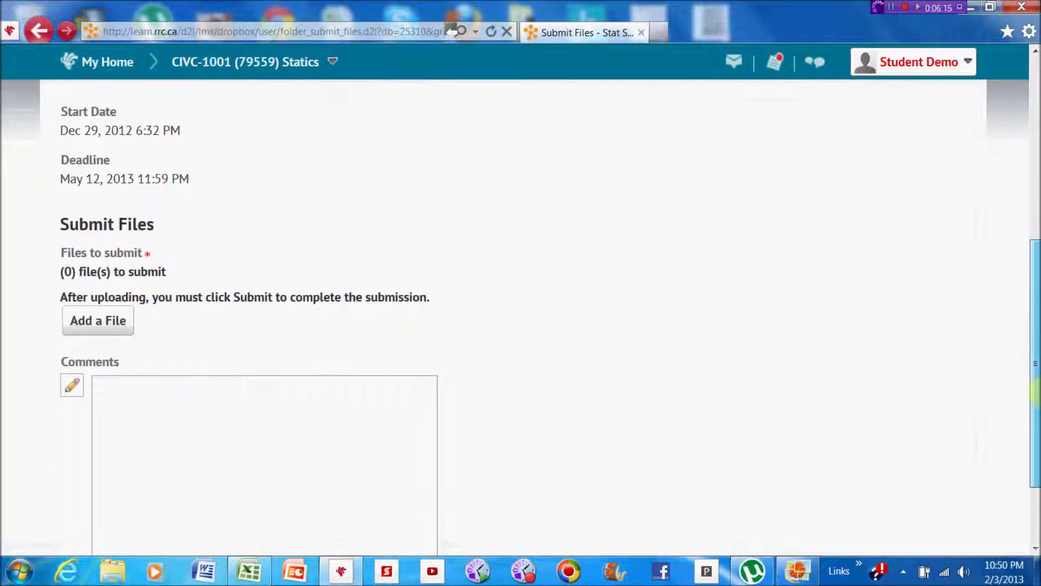
{"action": "left_click", "coordinate": [102, 321]}
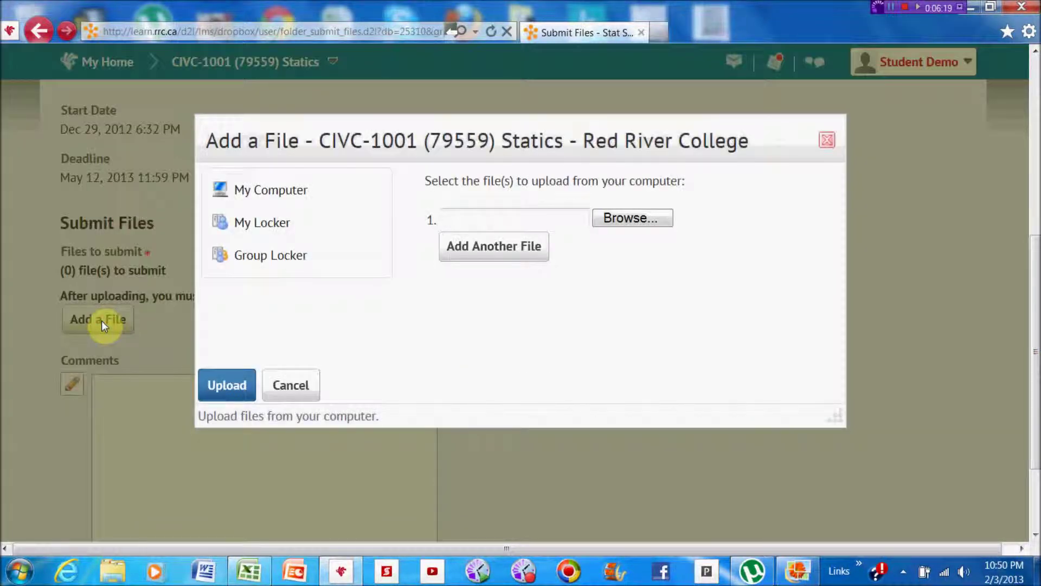
Step: Select Trial PDF from the Desktop and upload it to the assignment submission
{"action": "left_click", "coordinate": [640, 219]}
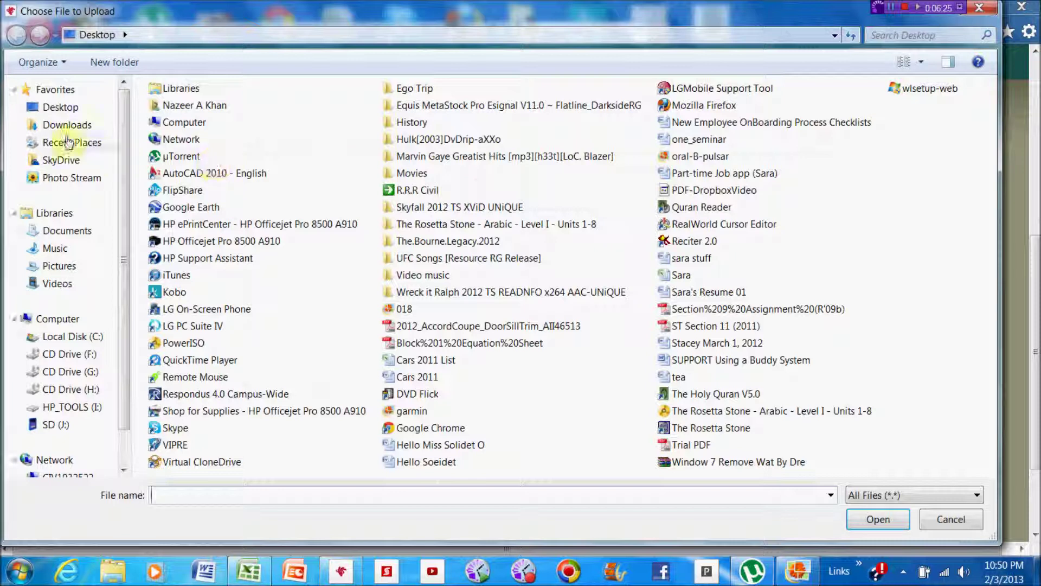
{"action": "left_click", "coordinate": [77, 111]}
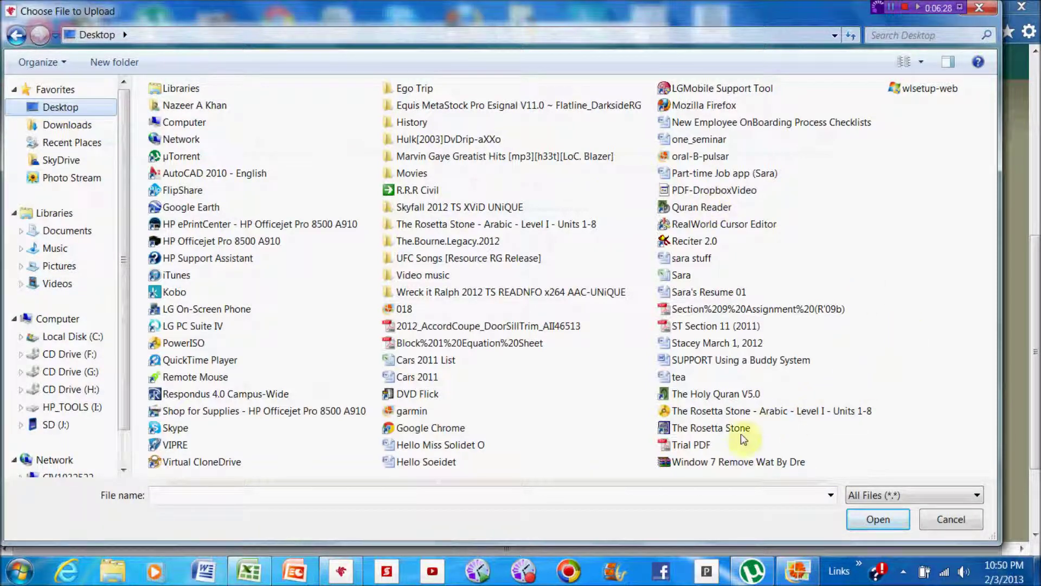
{"action": "left_click", "coordinate": [681, 446]}
{"action": "double_click", "coordinate": [679, 445]}
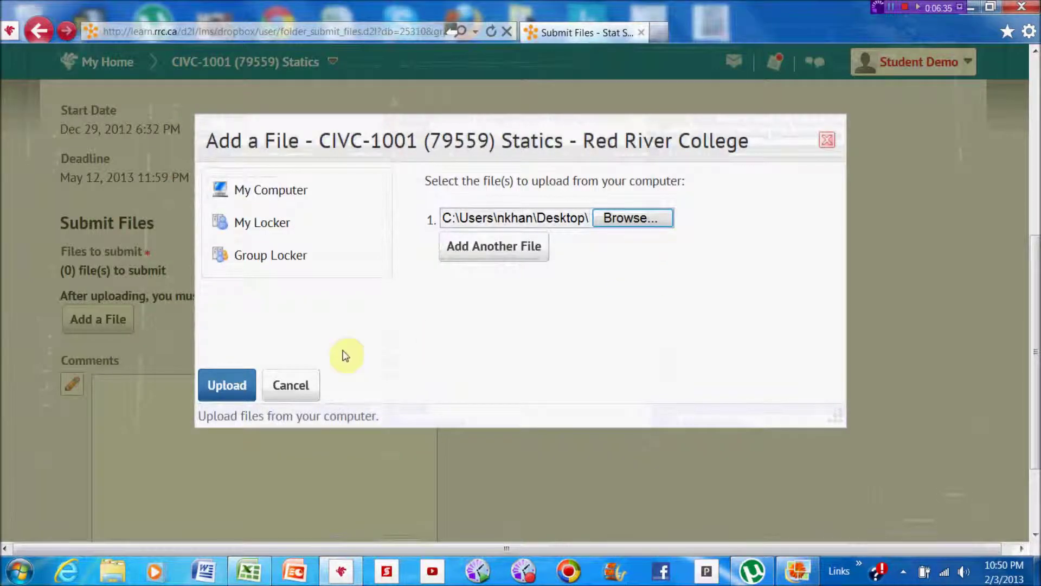
{"action": "left_click", "coordinate": [228, 391]}
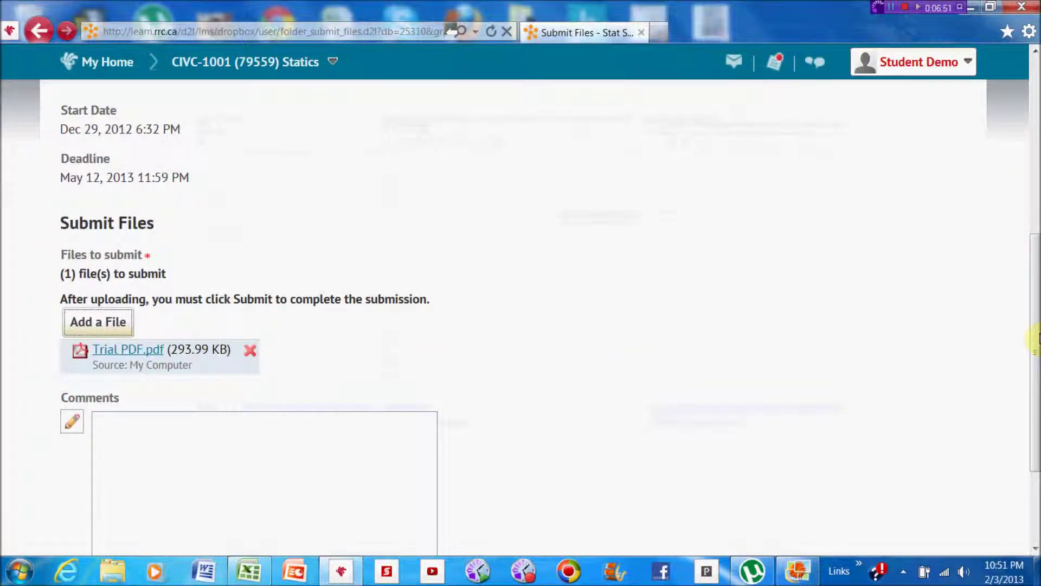
Step: Submit Trial PDF.pdf to Stat S-8 Assign. Wk 16 and review the successful upload results
{"action": "left_click_drag", "start_coordinate": [1035, 339], "coordinate": [1036, 407]}
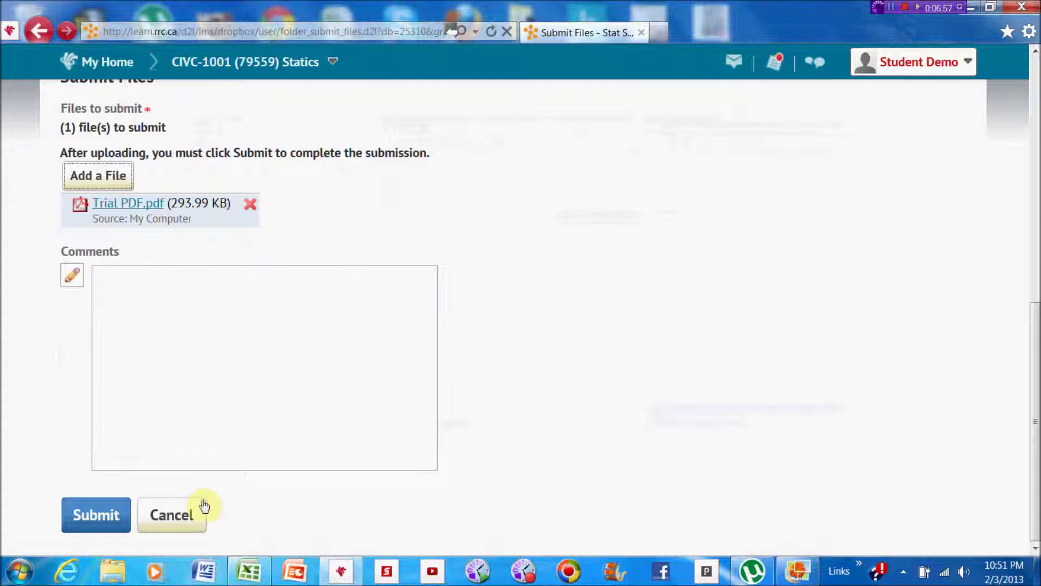
{"action": "left_click", "coordinate": [88, 518]}
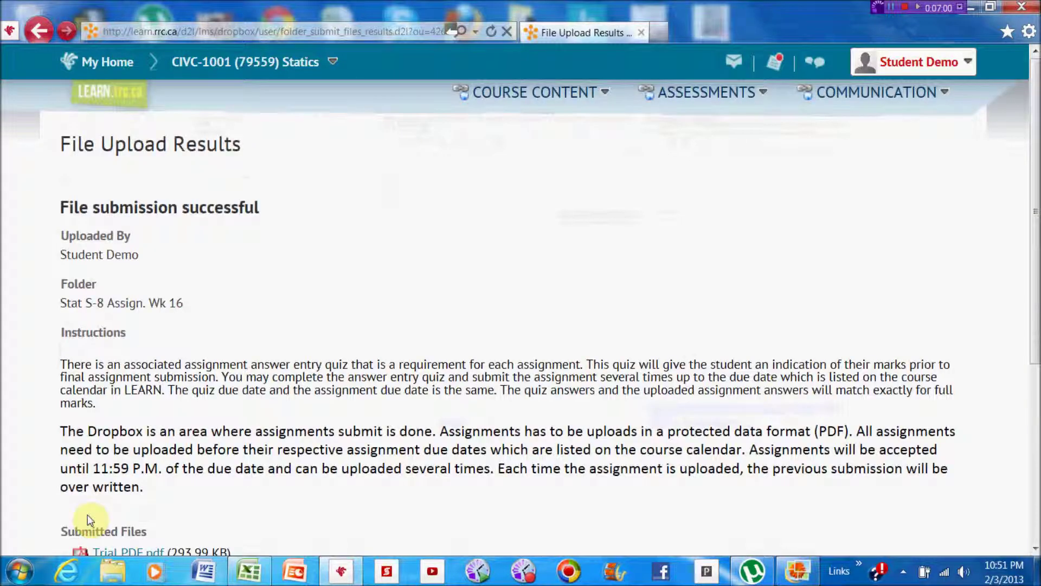
{"action": "left_click_drag", "start_coordinate": [1031, 187], "coordinate": [1032, 213]}
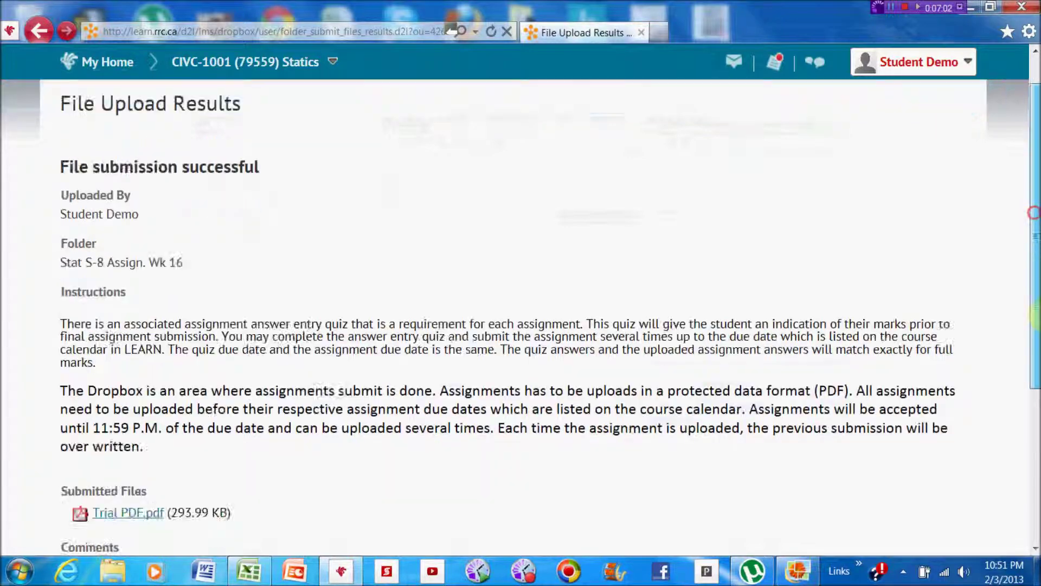
{"action": "left_click_drag", "start_coordinate": [1035, 314], "coordinate": [1034, 360]}
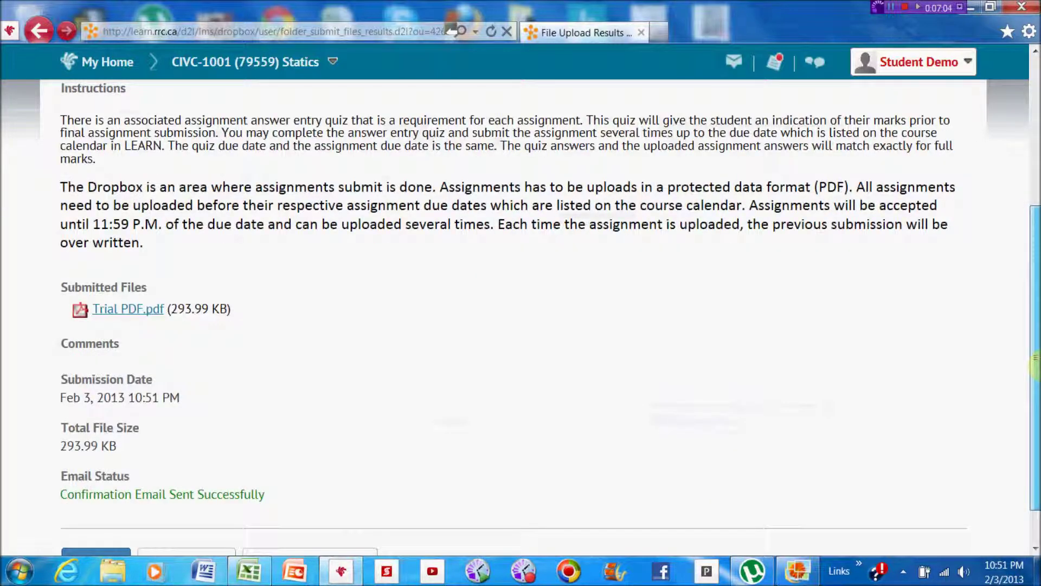
{"action": "left_click_drag", "start_coordinate": [1035, 369], "coordinate": [1036, 209]}
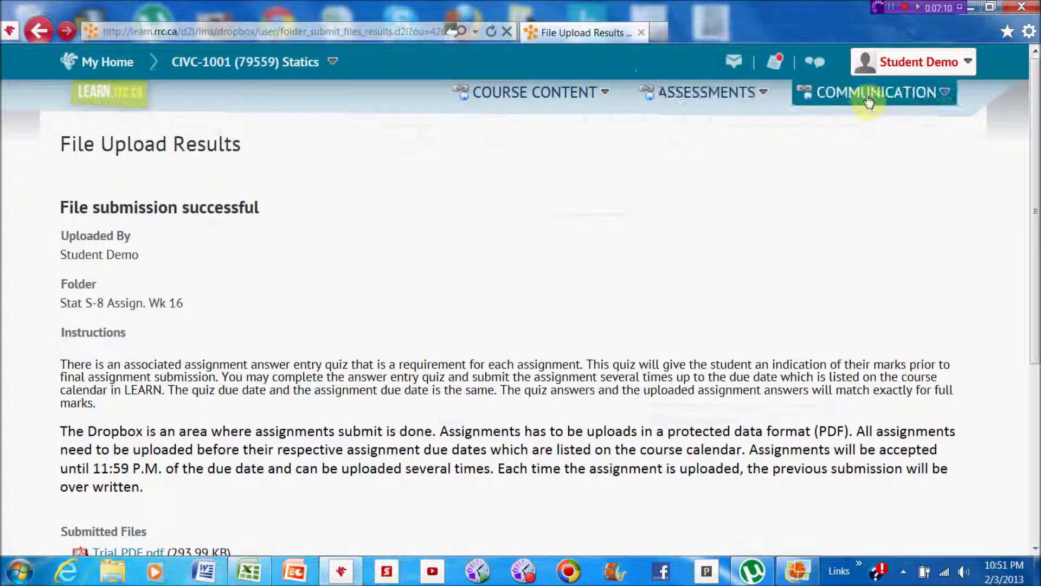
{"action": "left_click", "coordinate": [961, 64]}
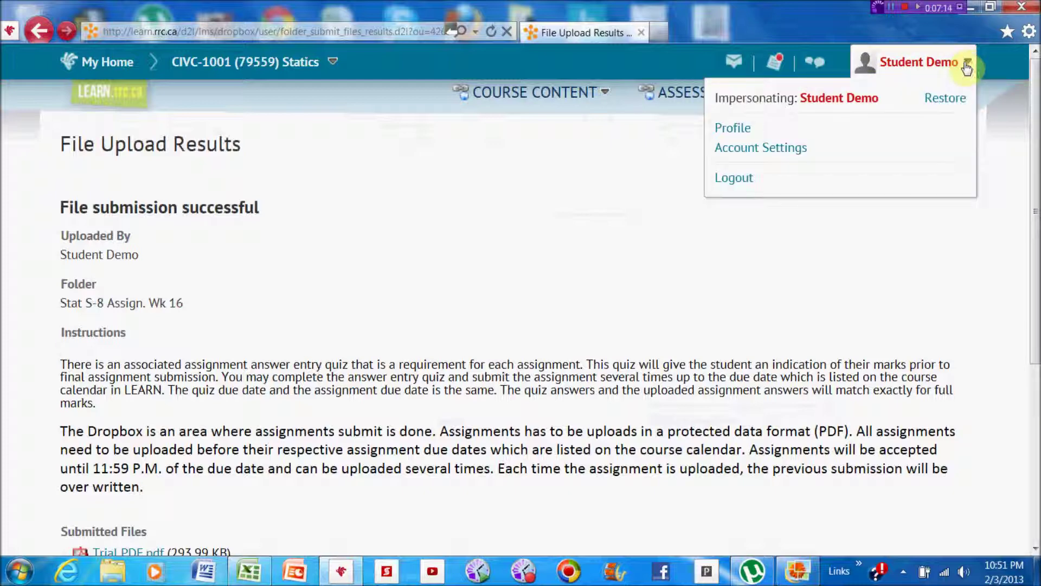
Step: Stop impersonating the student and return to the instructor's own account
{"action": "left_click", "coordinate": [956, 100]}
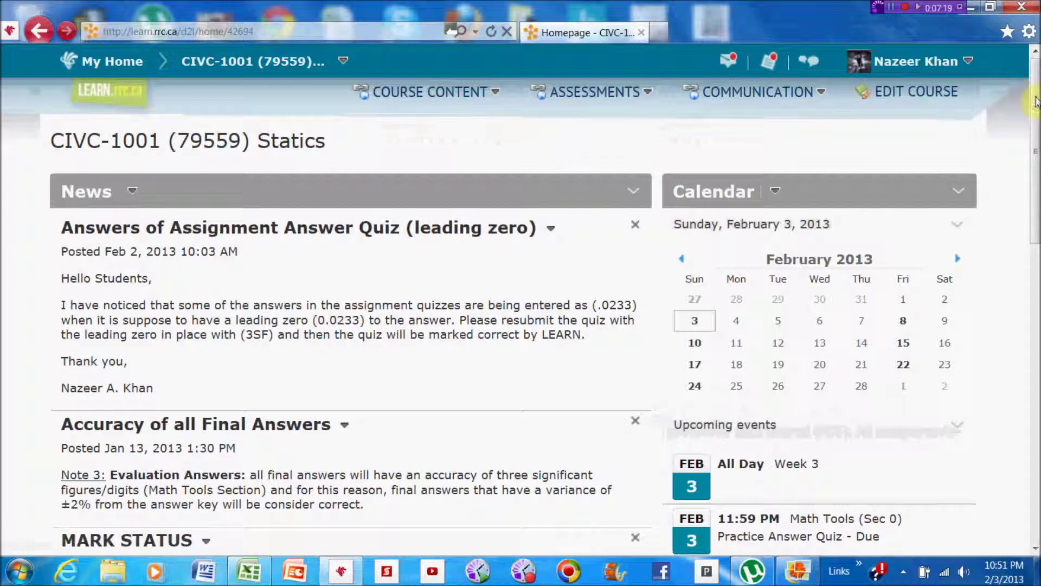
{"action": "scroll", "coordinate": [1035, 101], "scroll_direction": "down", "scroll_amount": 5}
{"action": "scroll", "coordinate": [1034, 101], "scroll_direction": "up", "scroll_amount": 5}
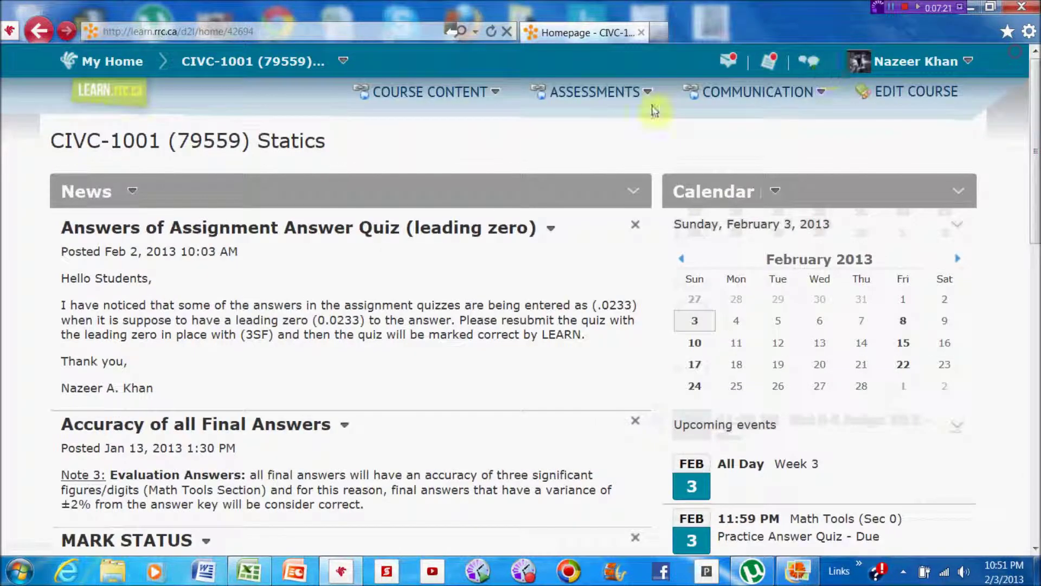
Step: Open Assessments > Dropbox and find Stat S-8 Assign. Wk 16 showing 1 file, 1 unread
{"action": "left_click", "coordinate": [602, 92]}
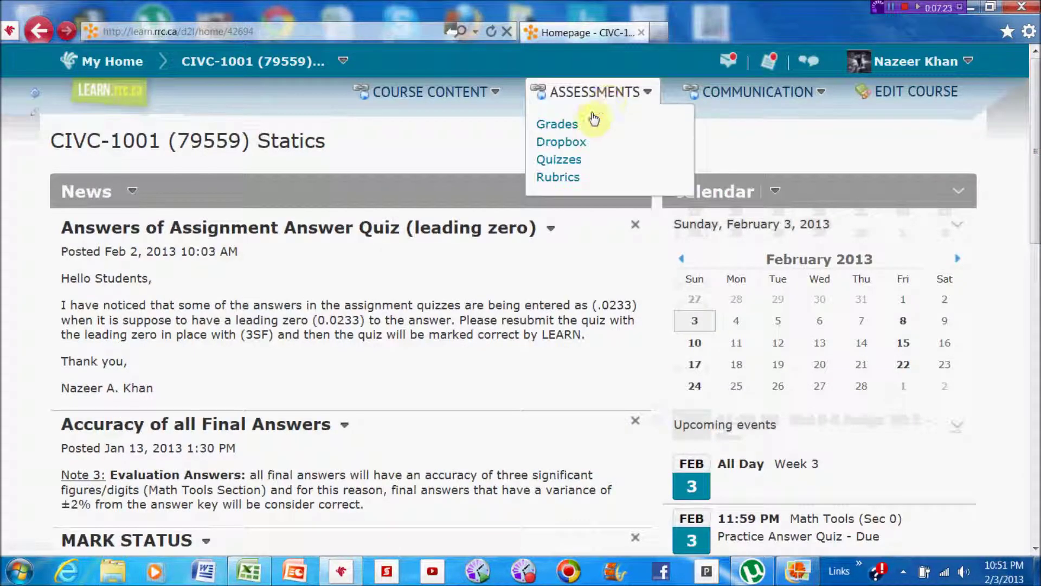
{"action": "left_click", "coordinate": [569, 144]}
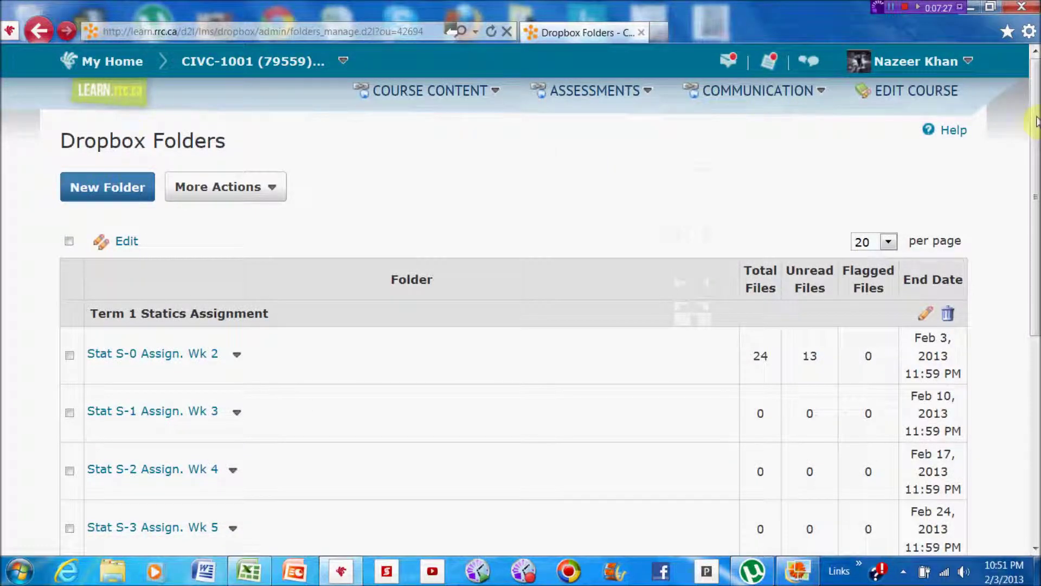
{"action": "left_click_drag", "start_coordinate": [1036, 121], "coordinate": [1036, 329]}
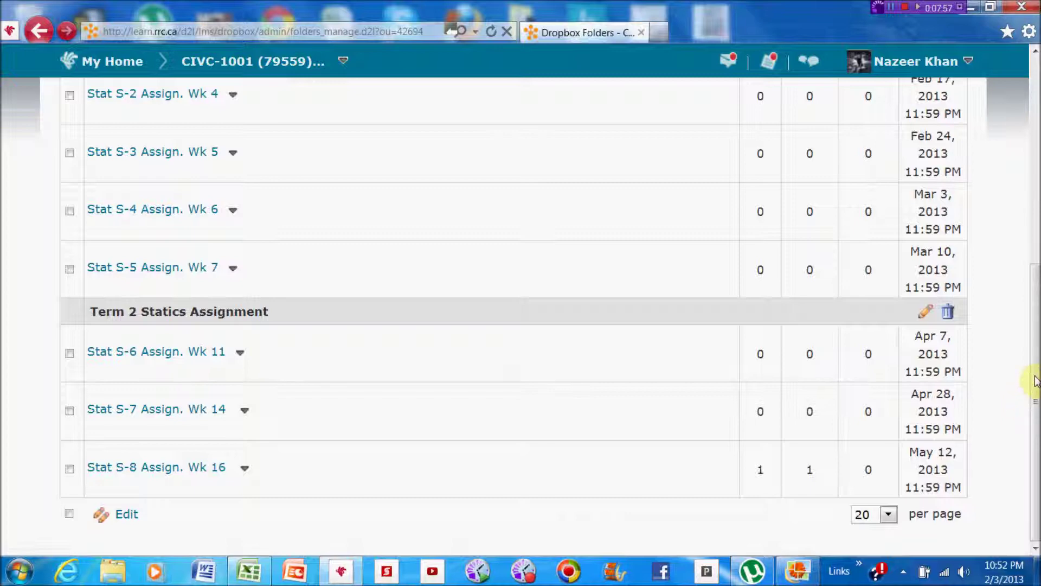
{"action": "left_click_drag", "start_coordinate": [1035, 381], "coordinate": [1036, 406]}
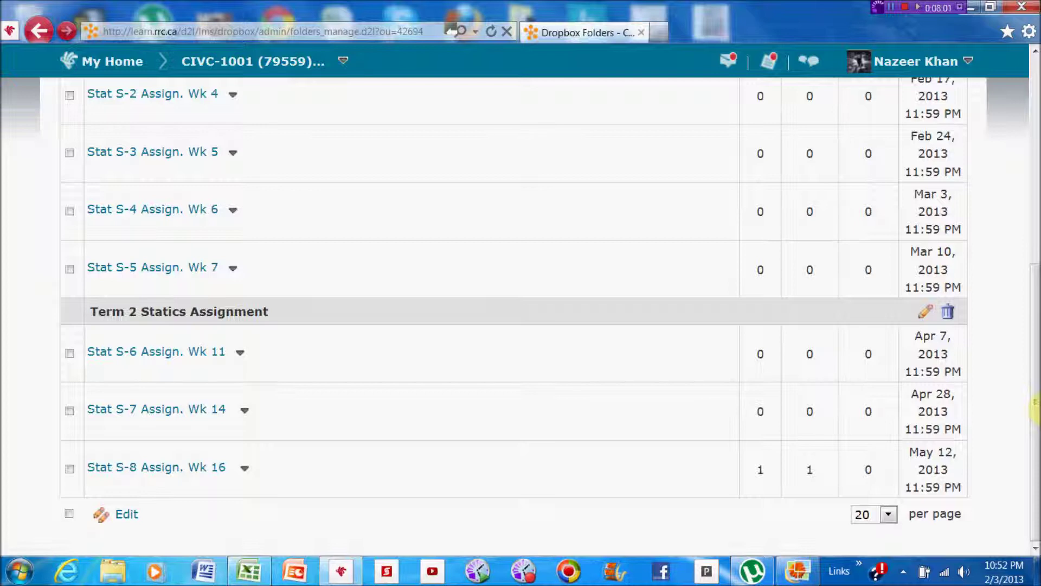